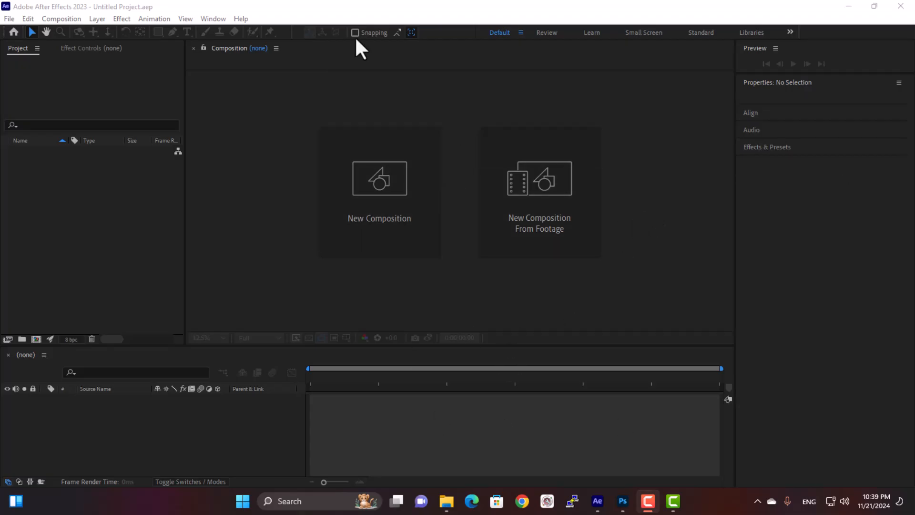
pyautogui.click(327, 8)
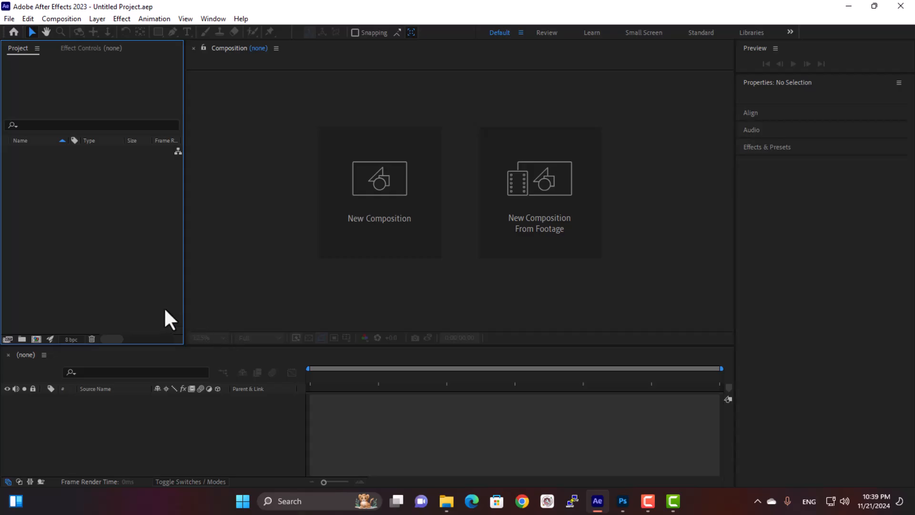
pyautogui.click(10, 19)
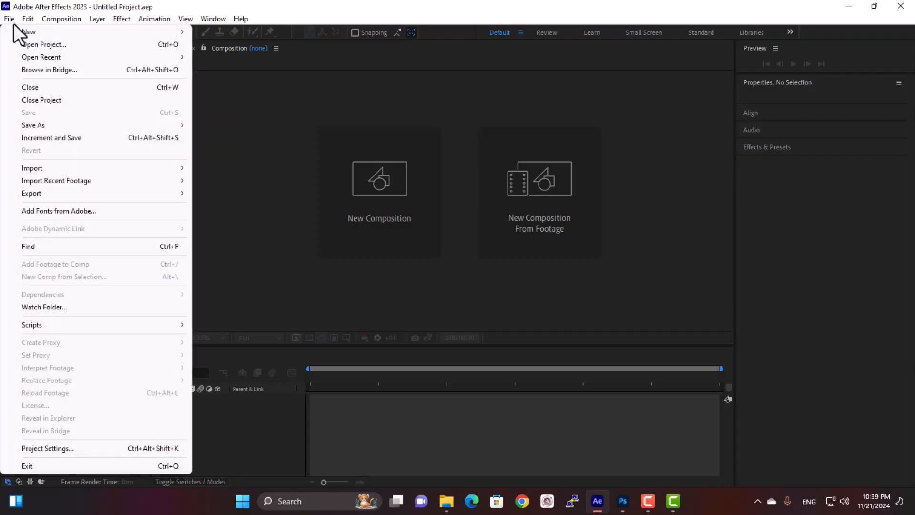
pyautogui.moveTo(81, 171)
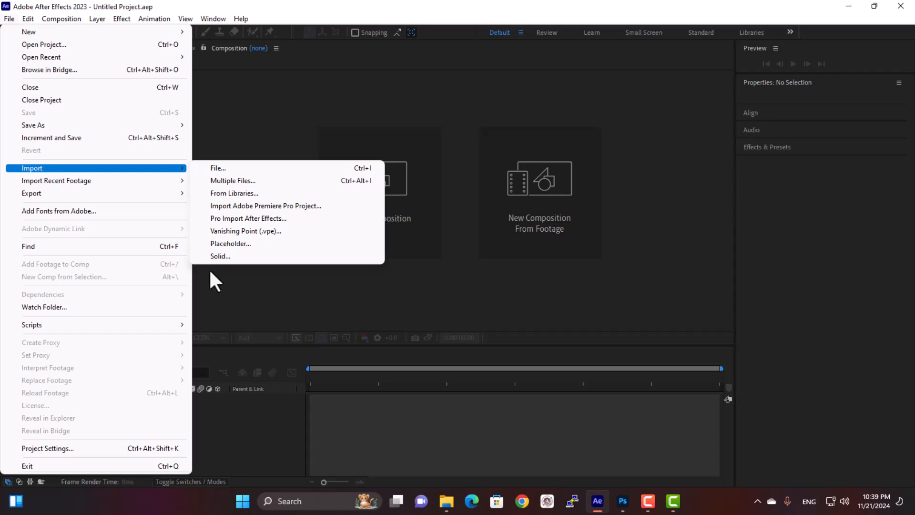
pyautogui.click(244, 319)
pyautogui.click(6, 6)
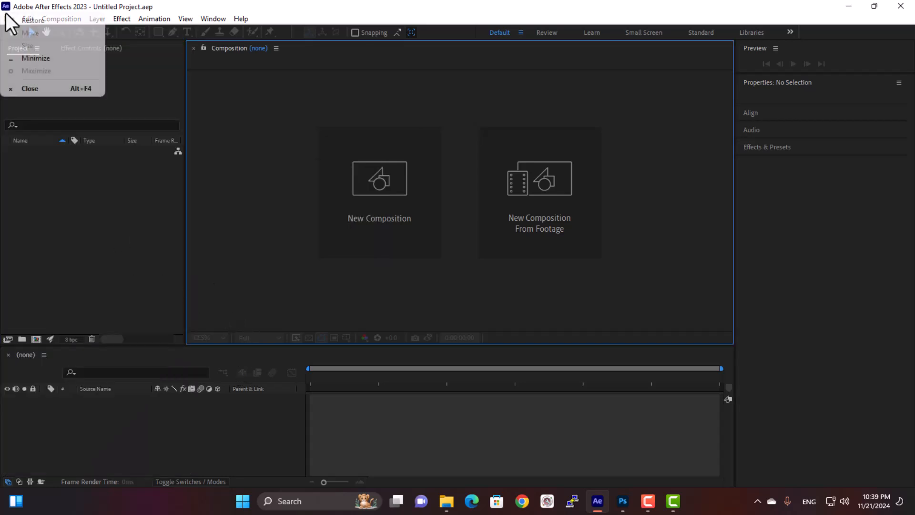
pyautogui.click(62, 189)
pyautogui.click(11, 18)
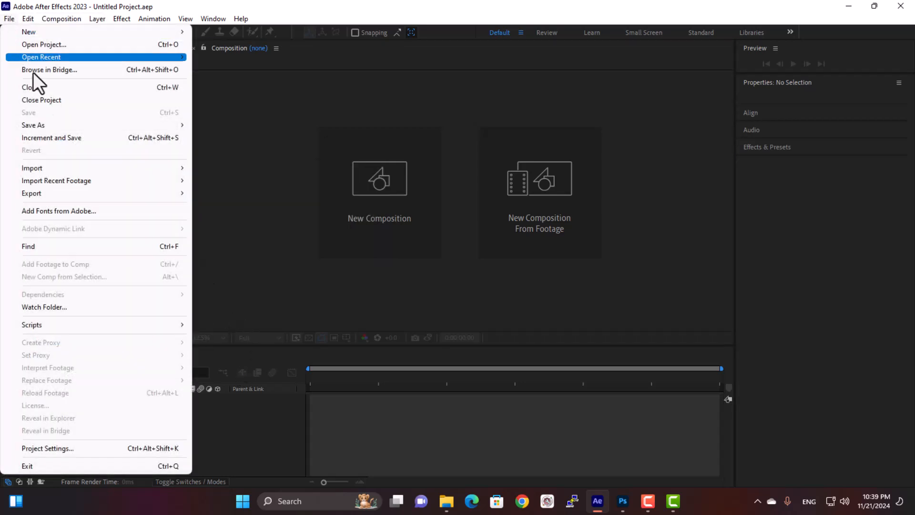
pyautogui.moveTo(125, 171)
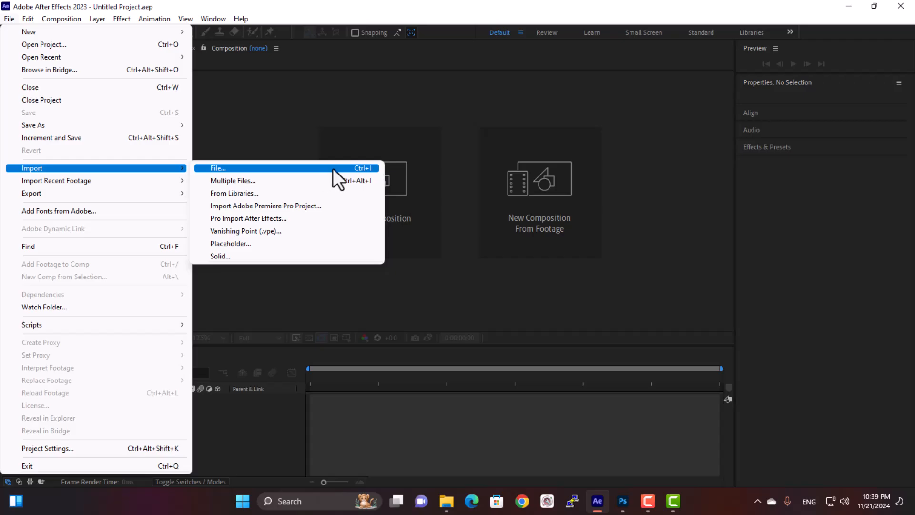
pyautogui.click(337, 306)
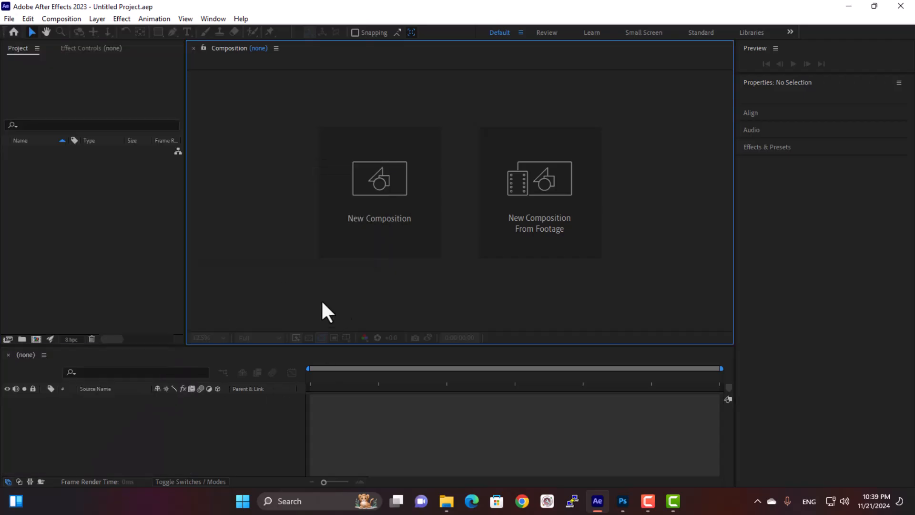
pyautogui.doubleClick(135, 220)
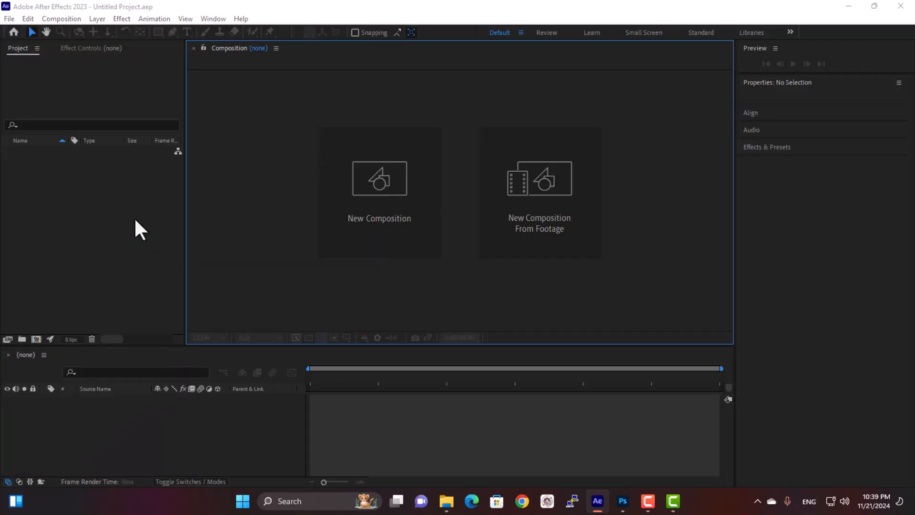
pyautogui.click(433, 359)
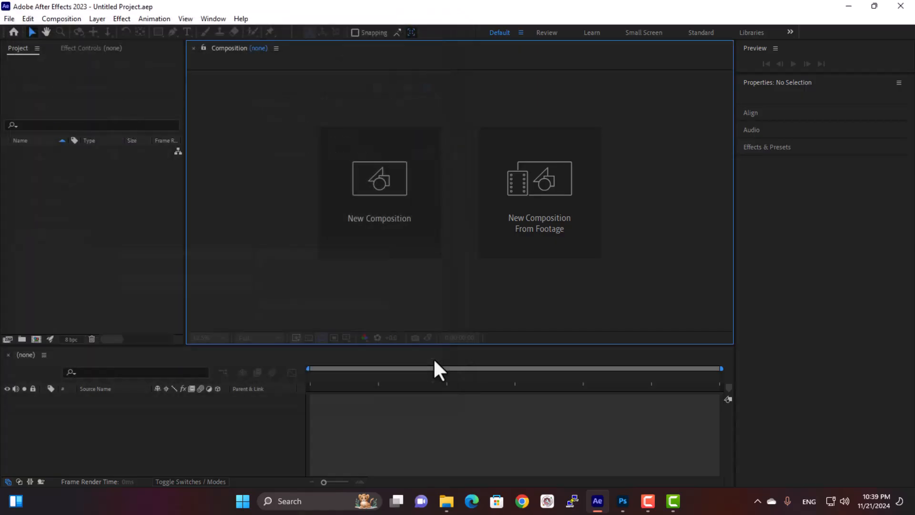
pyautogui.doubleClick(144, 225)
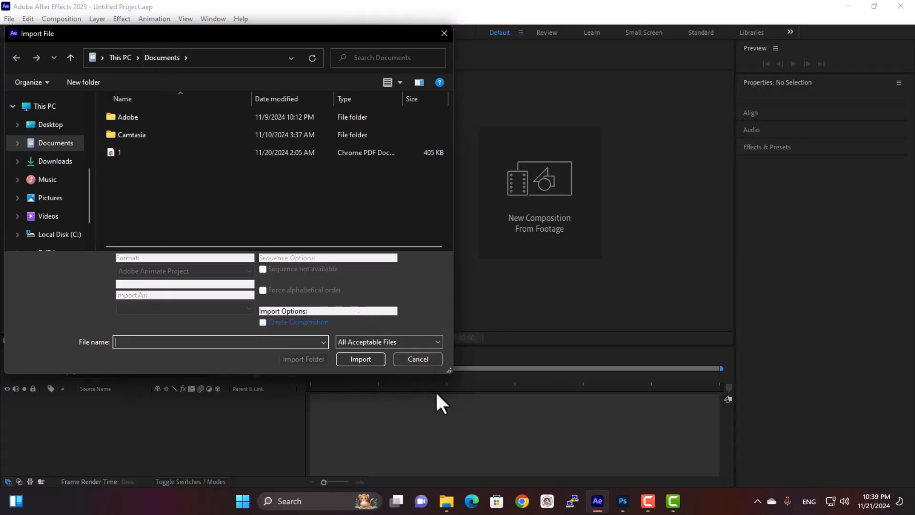
pyautogui.click(424, 361)
# Step: Import design.psd from the after folder into the project as footage with merged layers
pyautogui.click(456, 505)
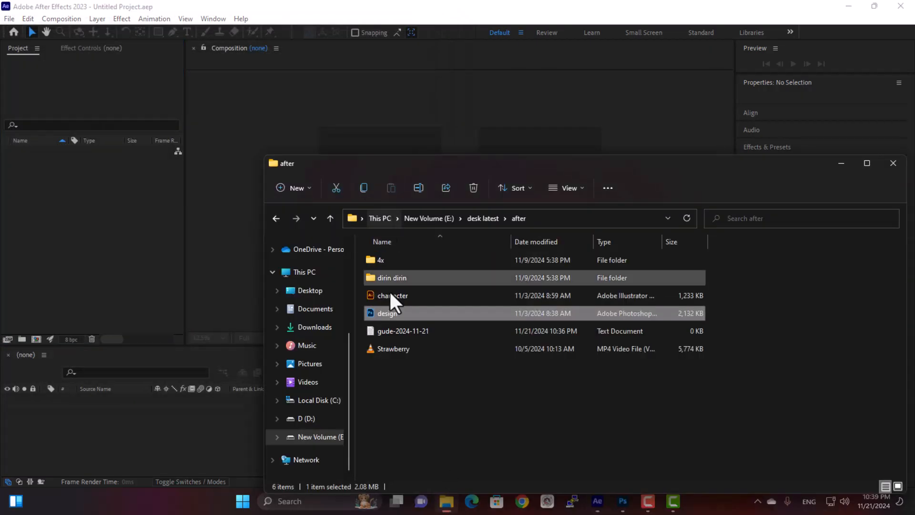
pyautogui.moveTo(471, 169); pyautogui.dragTo(535, 154)
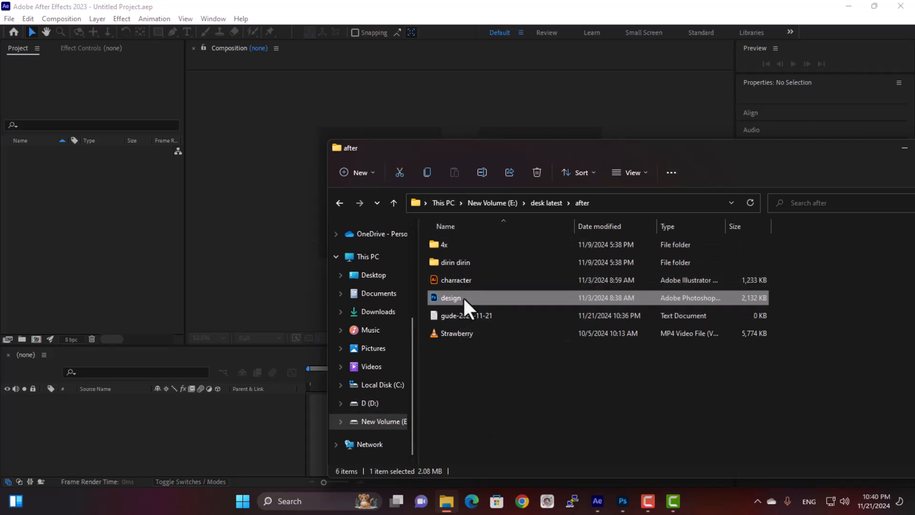
pyautogui.moveTo(485, 301); pyautogui.dragTo(119, 244)
pyautogui.moveTo(485, 162); pyautogui.dragTo(409, 137)
pyautogui.click(347, 162)
pyautogui.click(225, 239)
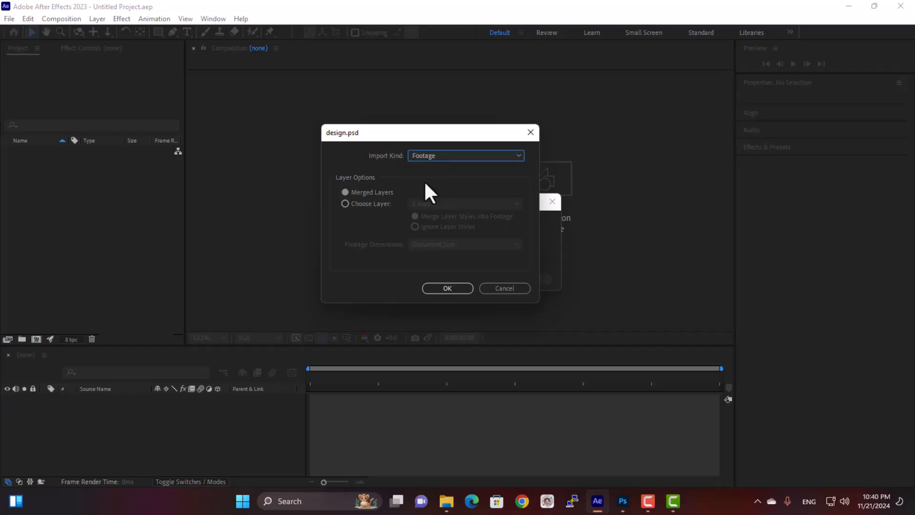
pyautogui.click(453, 288)
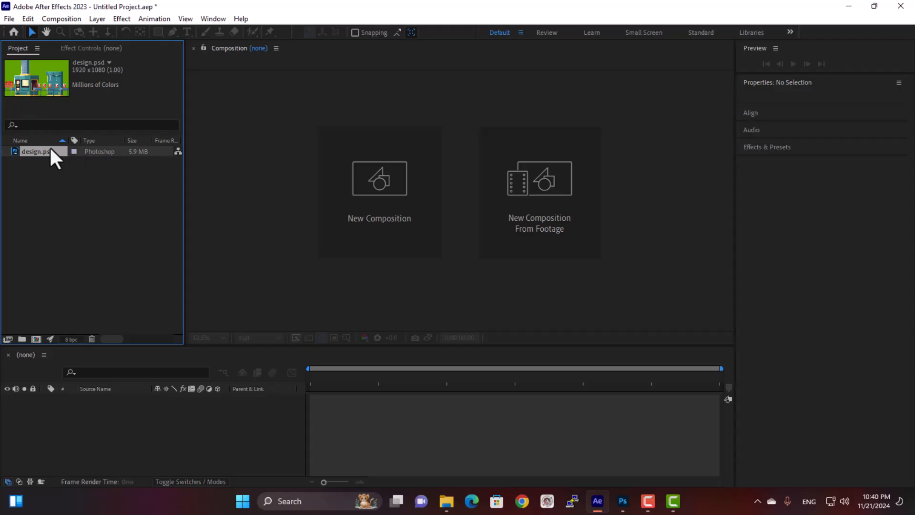
# Step: Create a composition from design.psd in the timeline and move the current time to 0;00;04;21
pyautogui.moveTo(48, 149); pyautogui.dragTo(114, 407)
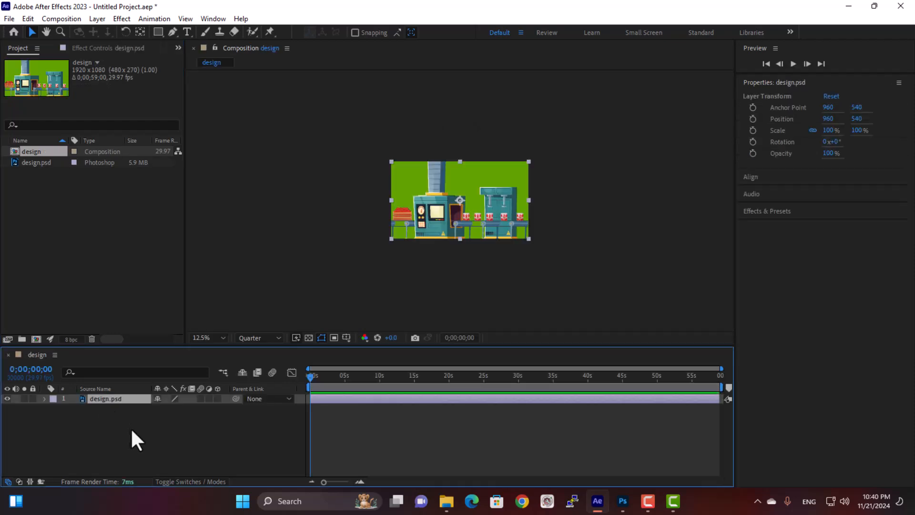
pyautogui.scroll(3, 496, 222)
pyautogui.scroll(-2, 493, 224)
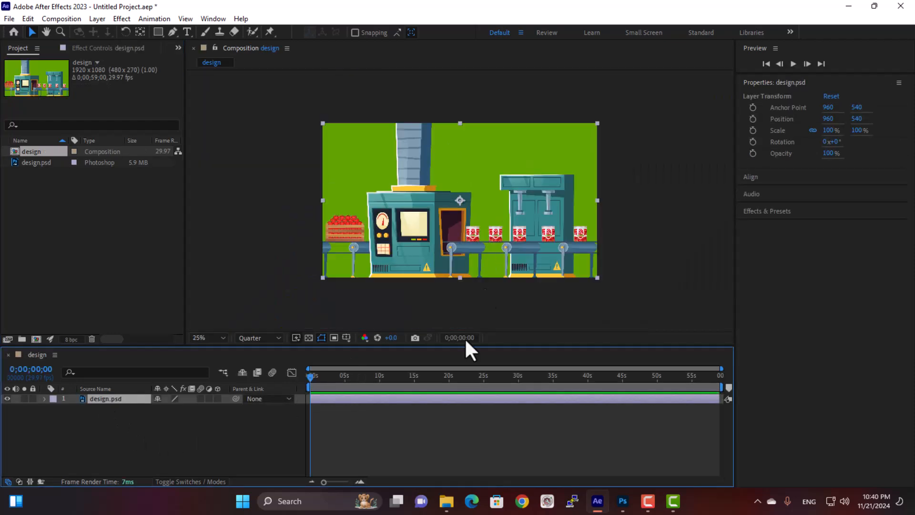
pyautogui.moveTo(336, 378); pyautogui.dragTo(342, 384)
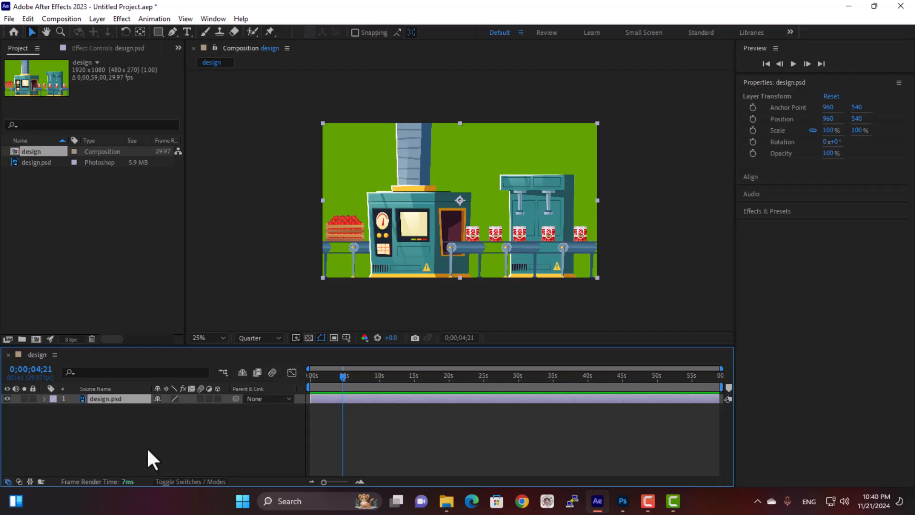
# Step: Delete the design.psd layer from the timeline, and remove the design.psd footage and the design composition from the project
pyautogui.press('Delete')
pyautogui.click(60, 186)
pyautogui.click(47, 162)
pyautogui.press('Delete')
pyautogui.click(42, 152)
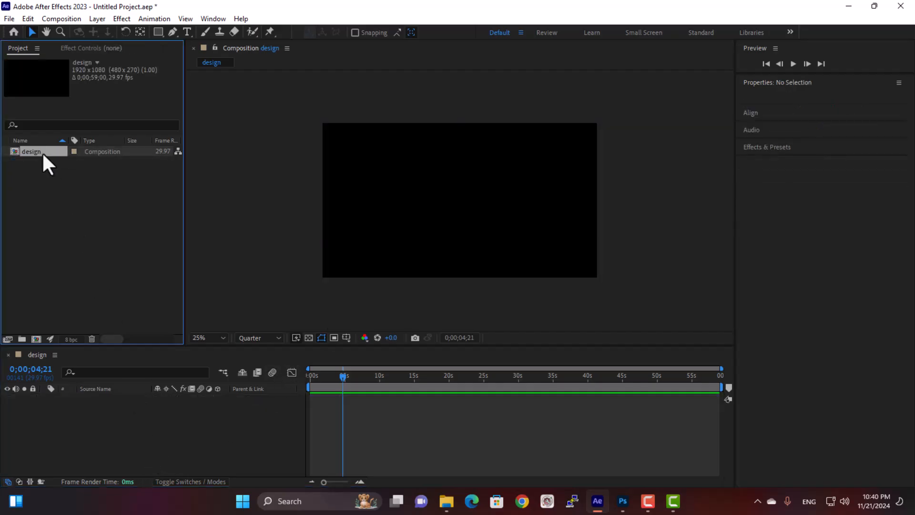
pyautogui.press('Delete')
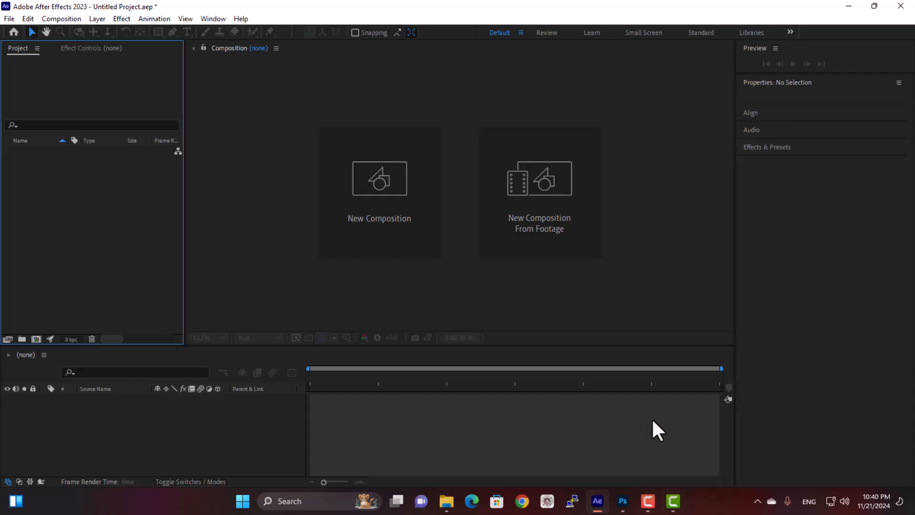
# Step: Switch to design.psd in Photoshop, and unlock and delete the white Background layer beneath Rectangle 1
pyautogui.click(625, 502)
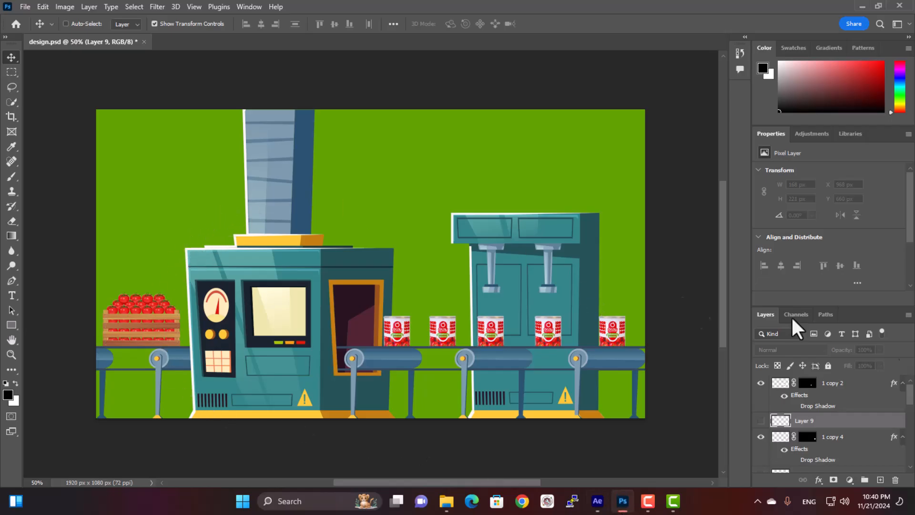
pyautogui.moveTo(910, 398); pyautogui.dragTo(914, 467)
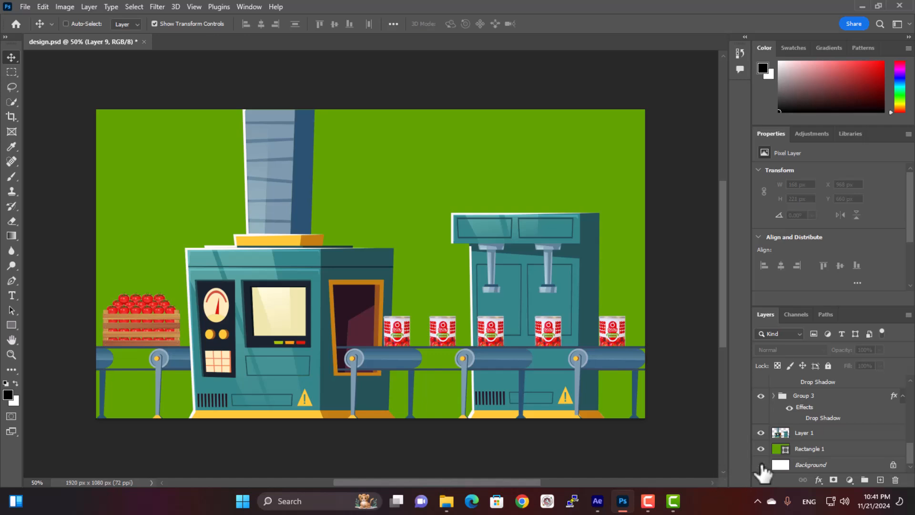
pyautogui.click(893, 465)
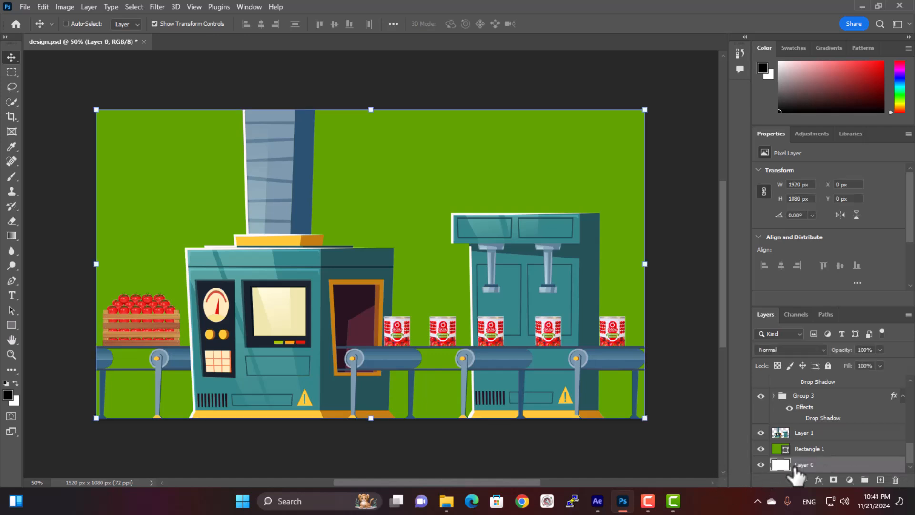
pyautogui.click(761, 464)
pyautogui.click(894, 479)
pyautogui.click(404, 188)
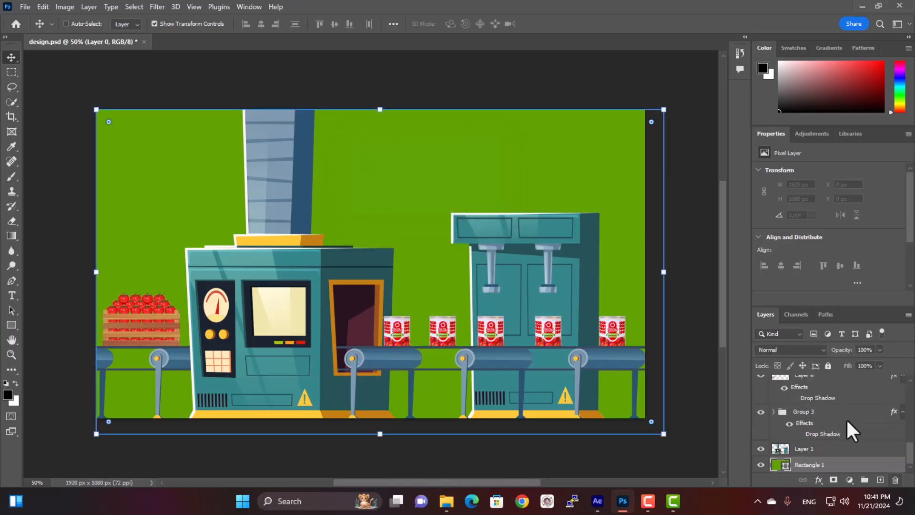
# Step: Toggle layer visibility to find unneeded layers and delete Layer 10
pyautogui.scroll(3, 825, 429)
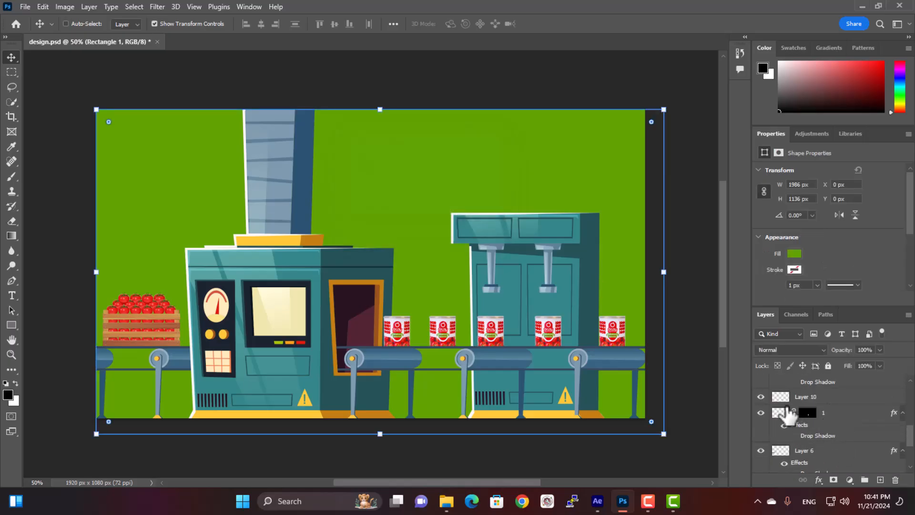
pyautogui.click(760, 451)
pyautogui.click(760, 451)
pyautogui.scroll(2, 762, 443)
pyautogui.click(760, 434)
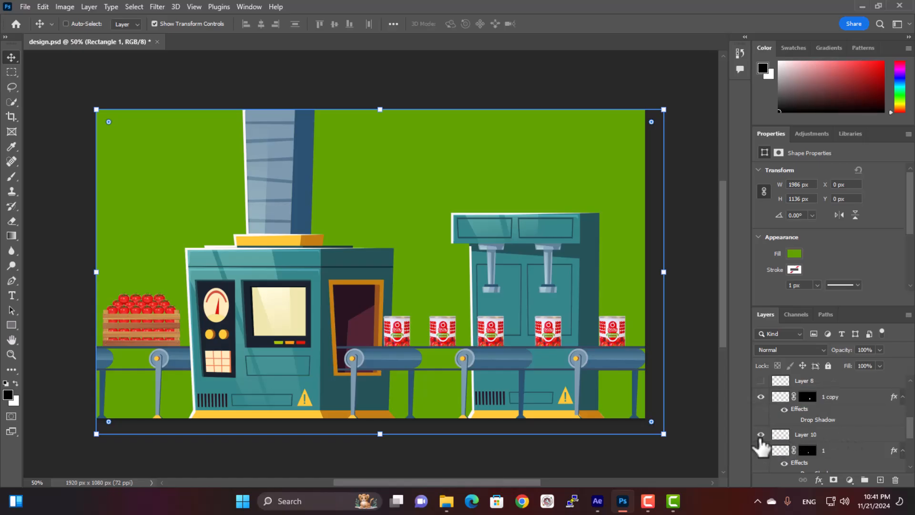
pyautogui.click(820, 435)
pyautogui.click(895, 480)
pyautogui.click(404, 189)
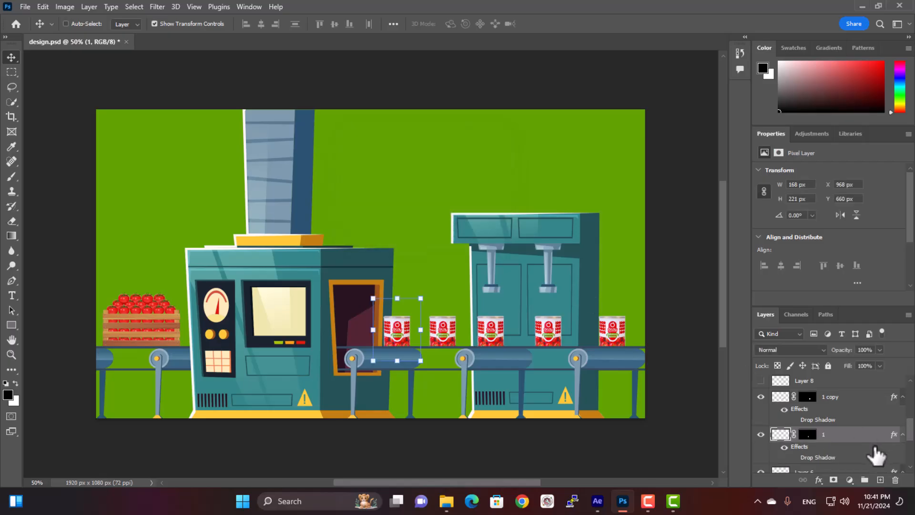
# Step: Delete the hidden layers Layer 8 and Layer 7 after checking their visibility
pyautogui.click(810, 418)
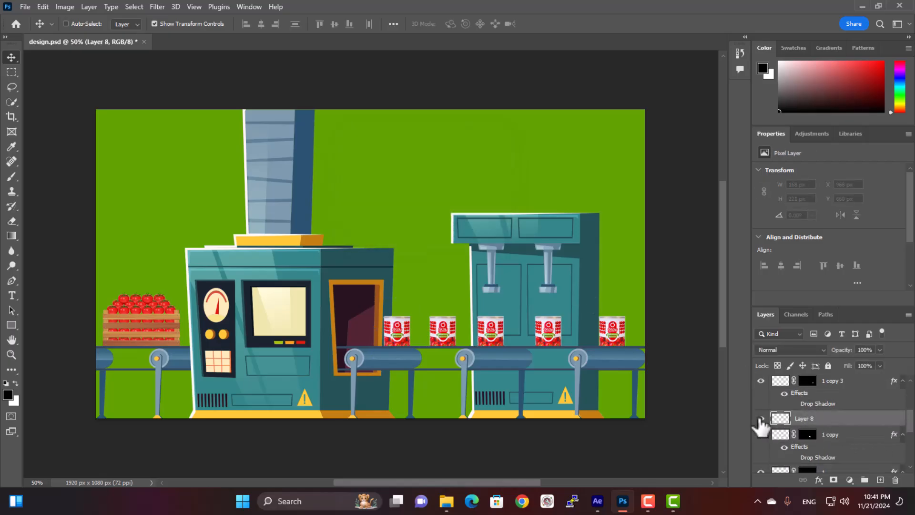
pyautogui.click(761, 418)
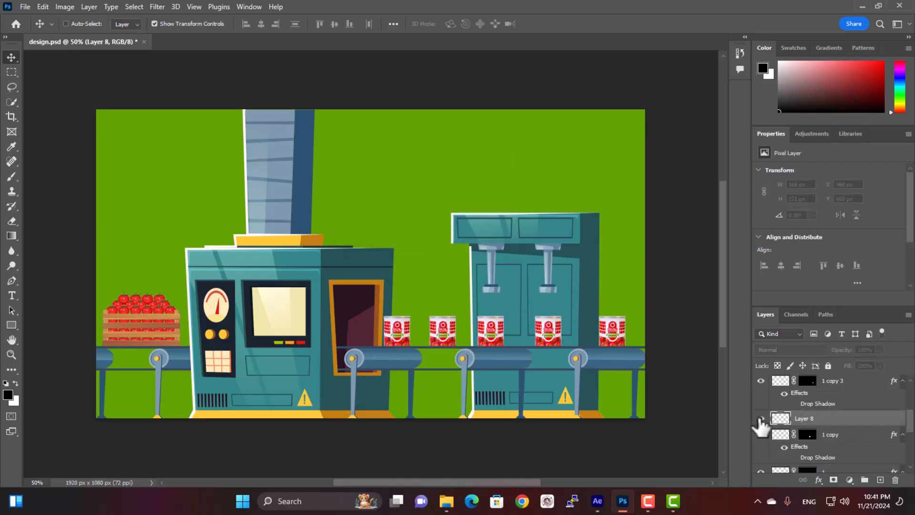
pyautogui.click(894, 480)
pyautogui.click(404, 189)
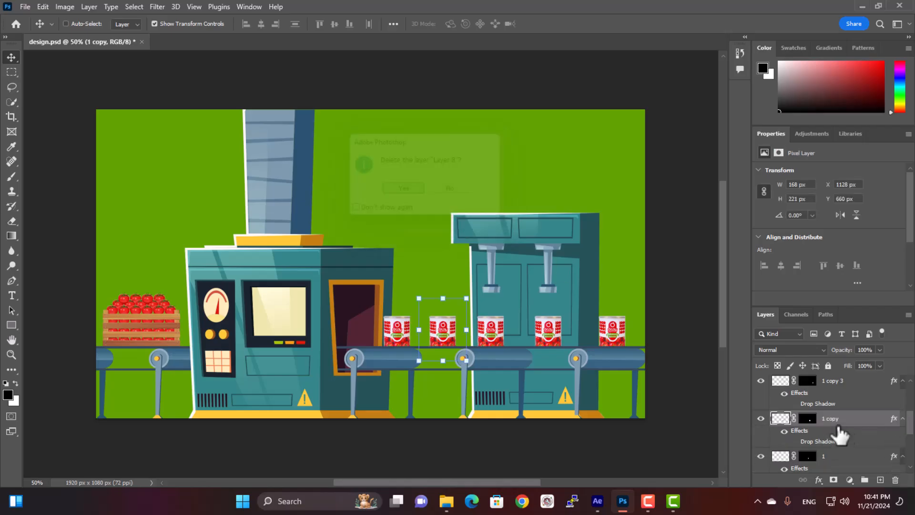
pyautogui.scroll(1, 781, 419)
pyautogui.click(761, 403)
pyautogui.click(761, 404)
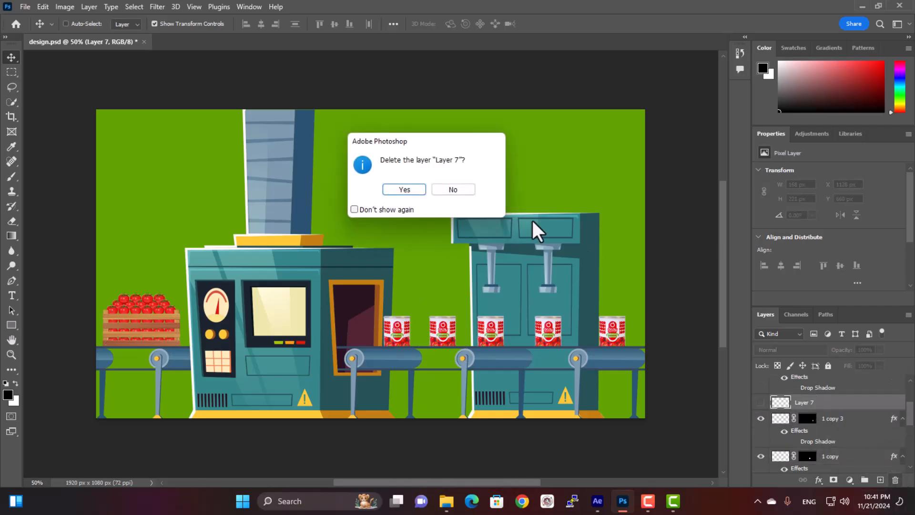
pyautogui.click(404, 190)
# Step: Delete the hidden Layer 9 above the 1 copy 4 layer and save design.psd
pyautogui.scroll(1, 820, 415)
pyautogui.click(805, 388)
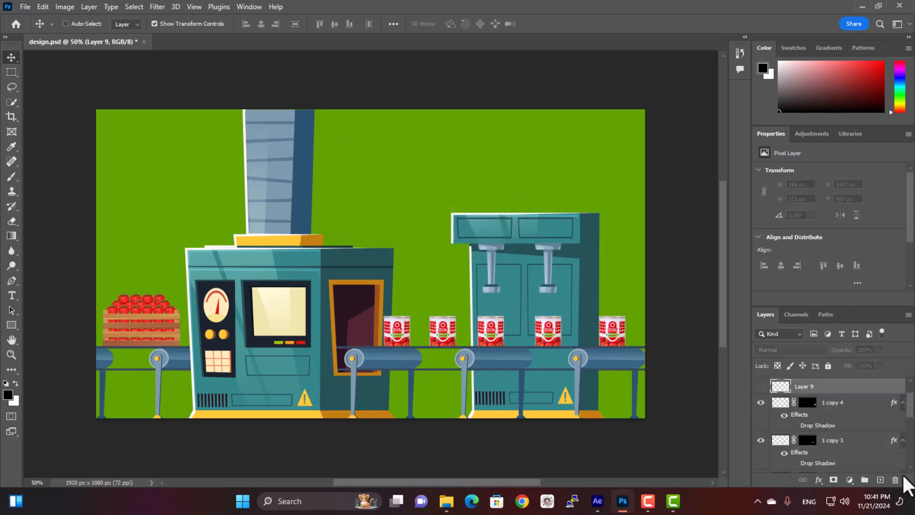
pyautogui.click(895, 480)
pyautogui.click(404, 189)
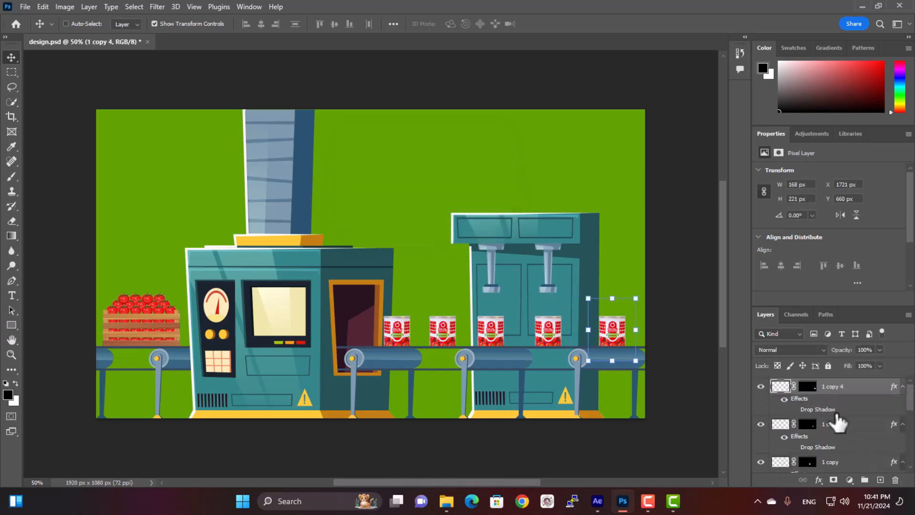
pyautogui.scroll(2, 831, 412)
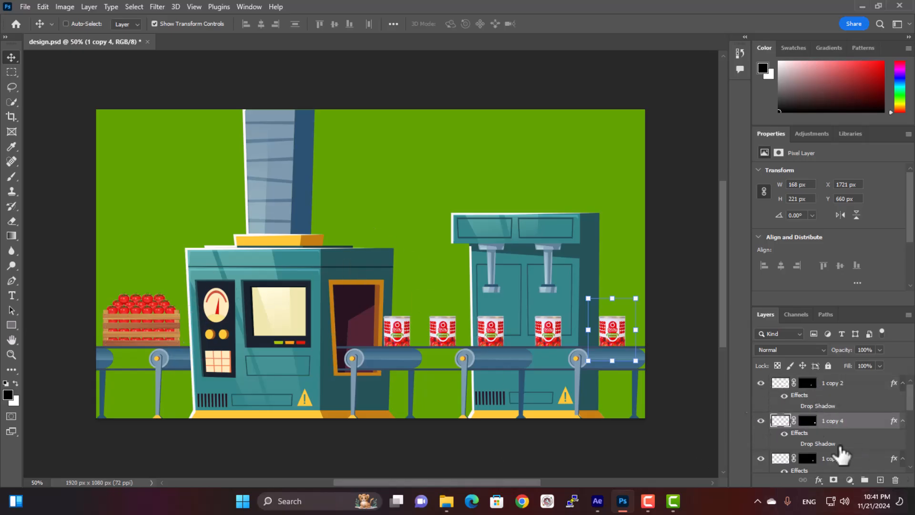
pyautogui.hotkey('ctrl', 's')
# Step: Expand Group 3 and toggle its visibility to check which part of the illustration it contains, and collapse it
pyautogui.scroll(-3, 834, 452)
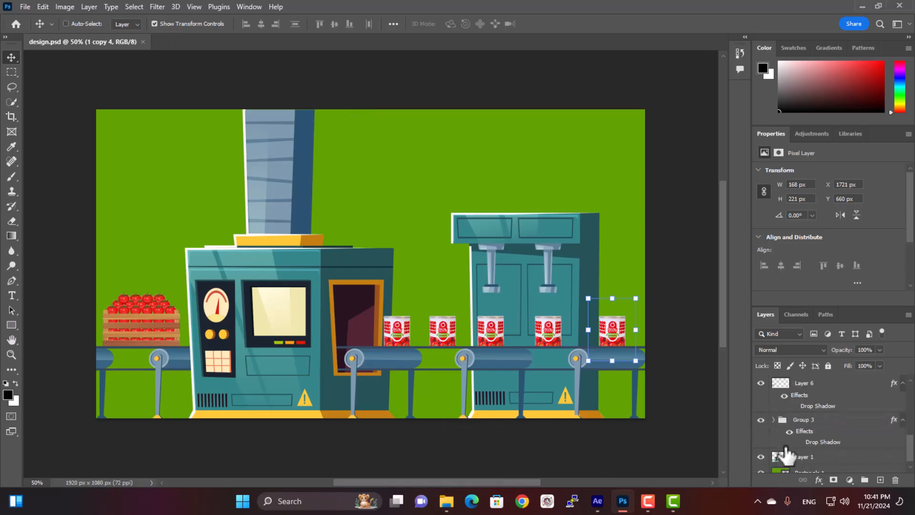
pyautogui.click(773, 419)
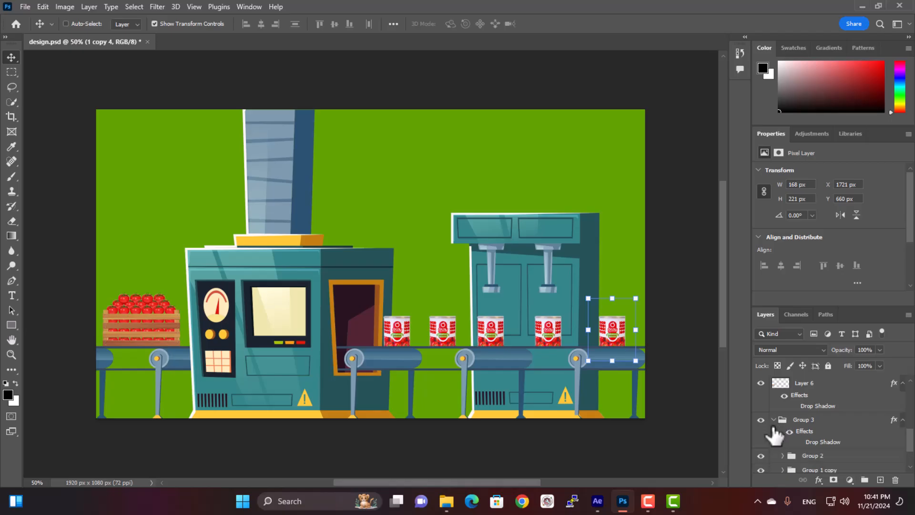
pyautogui.click(761, 420)
pyautogui.click(761, 419)
pyautogui.click(761, 420)
pyautogui.click(761, 420)
pyautogui.click(774, 419)
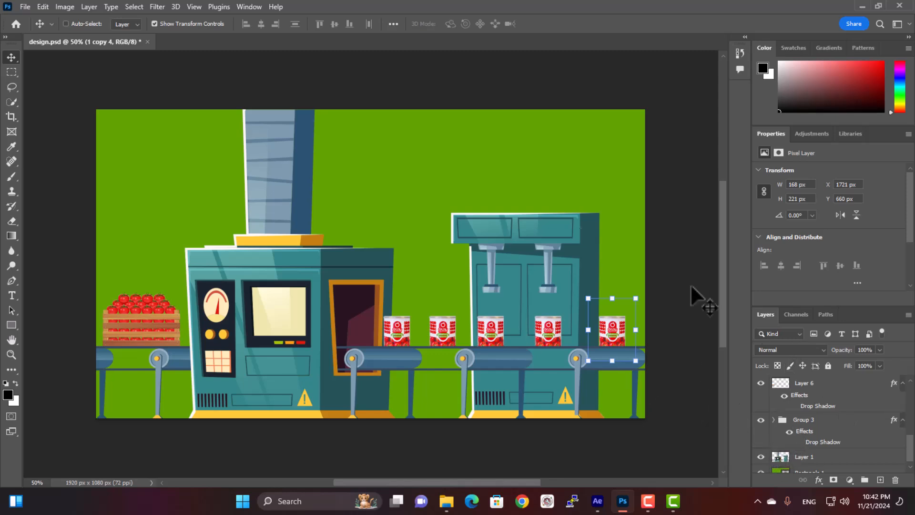
# Step: Save design.psd and switch to After Effects
pyautogui.press('F10')
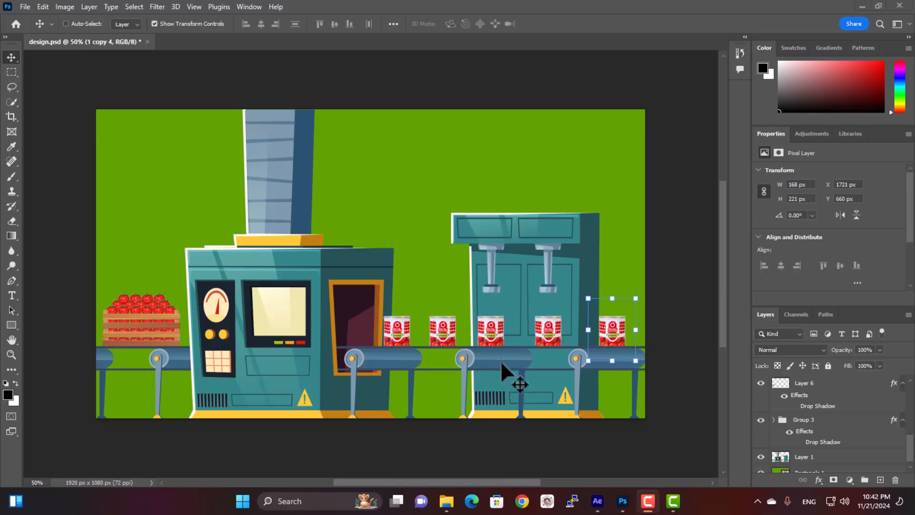
pyautogui.click(302, 2)
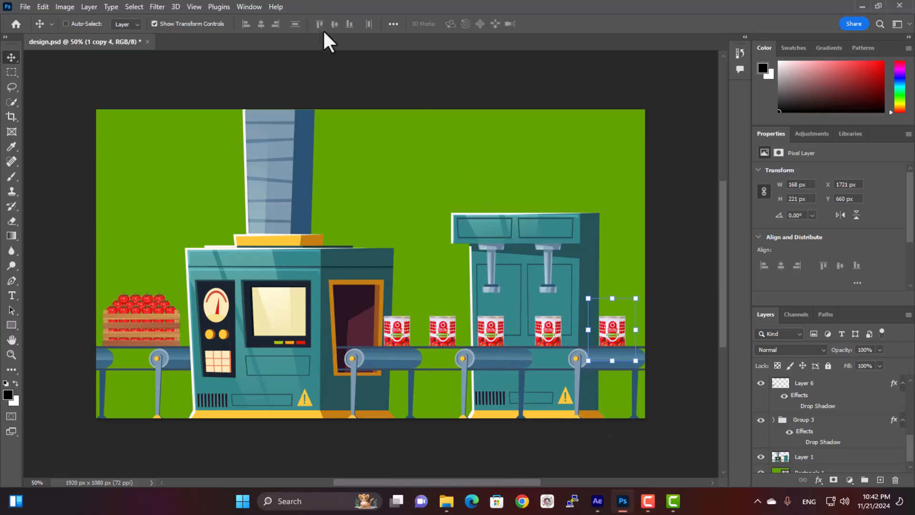
pyautogui.hotkey('ctrl', 's')
pyautogui.click(597, 500)
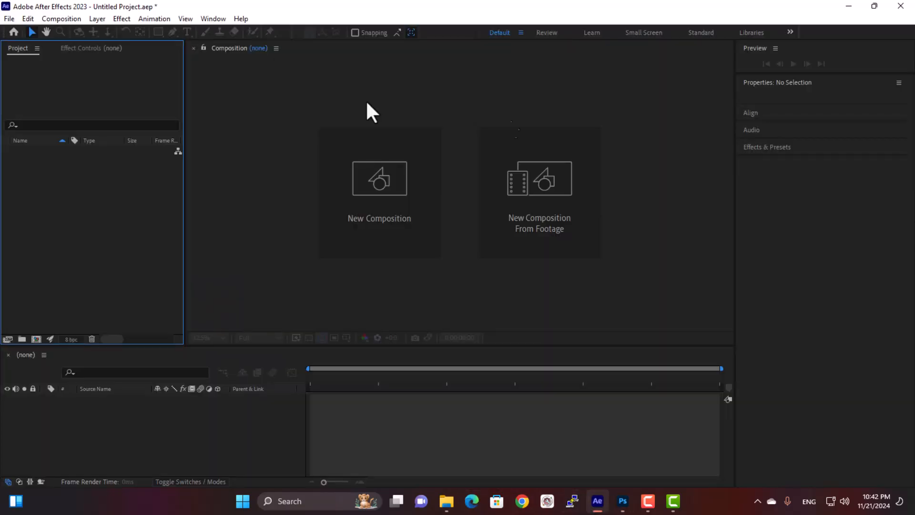
# Step: Import design.psd from the after folder as footage with merged layers, and delete it from the project
pyautogui.click(446, 501)
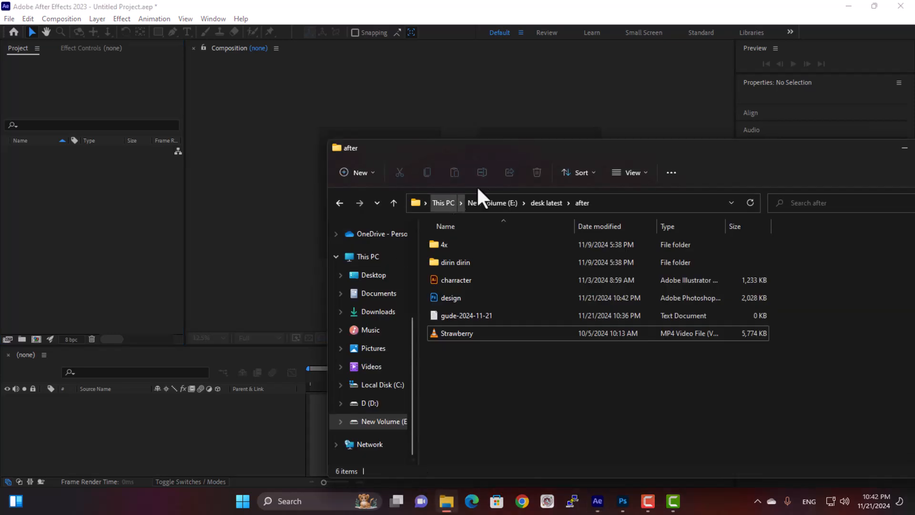
pyautogui.click(524, 297)
pyautogui.moveTo(547, 295); pyautogui.dragTo(92, 210)
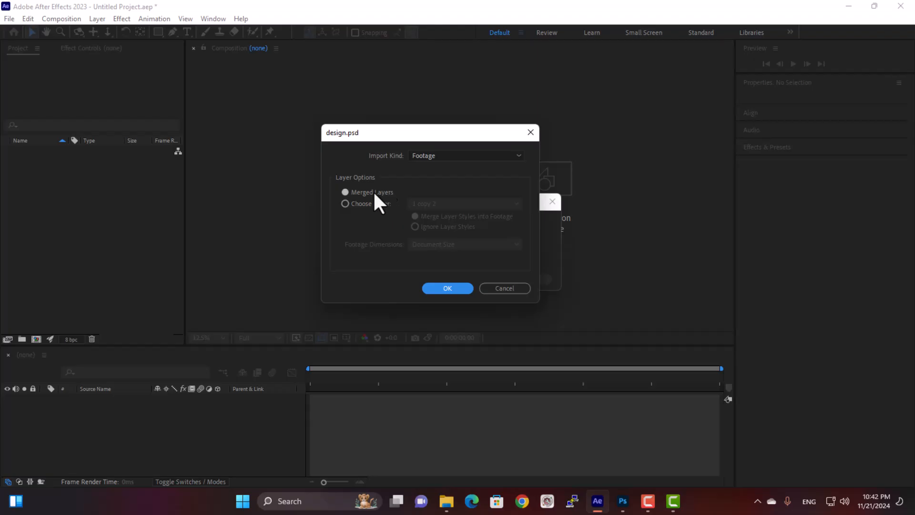
pyautogui.click(429, 287)
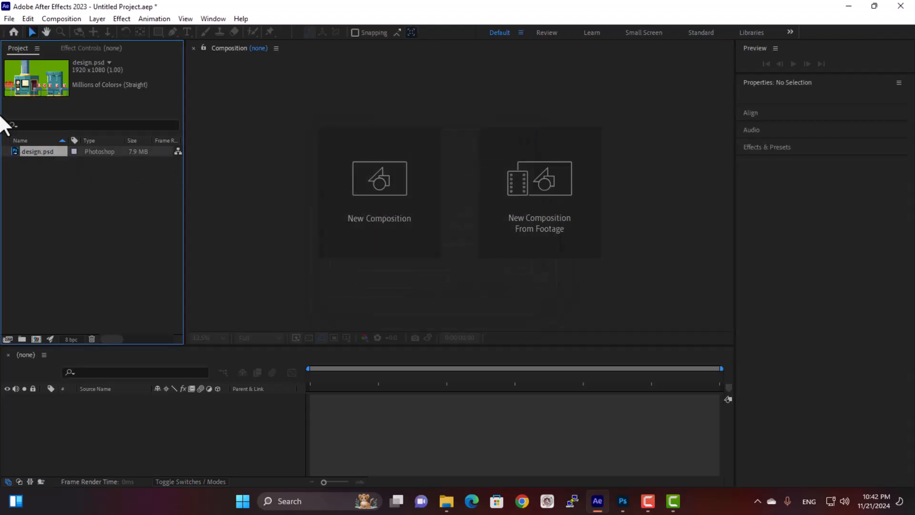
pyautogui.press('Delete')
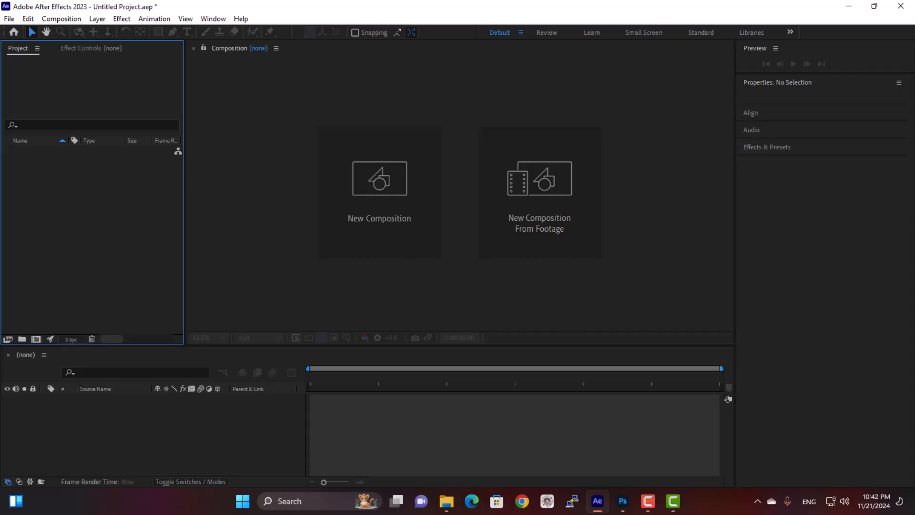
# Step: Start importing design.psd from the after folder again to bring up its import options
pyautogui.click(446, 500)
pyautogui.moveTo(450, 299); pyautogui.dragTo(76, 300)
pyautogui.moveTo(435, 132); pyautogui.dragTo(343, 121)
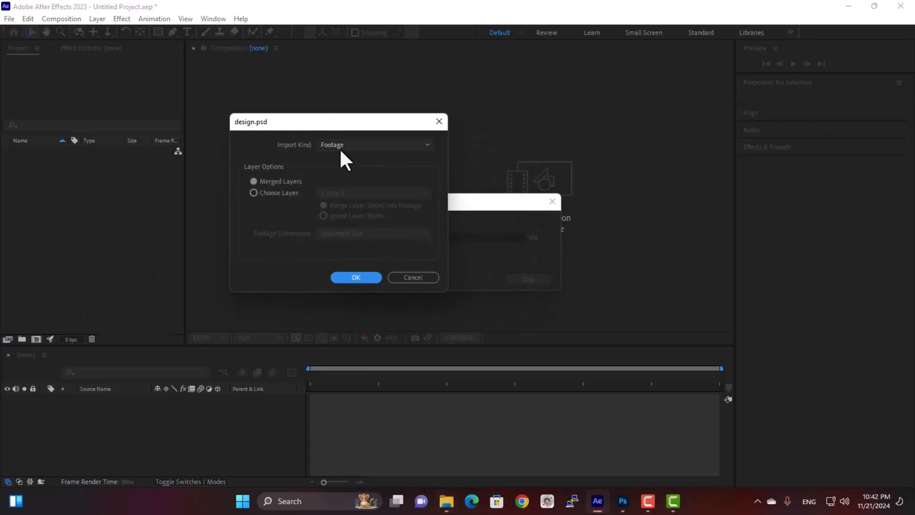
# Step: Switch to Photoshop, toggle Layer 1's visibility to see what it contains, select it, and return to After Effects
pyautogui.click(622, 501)
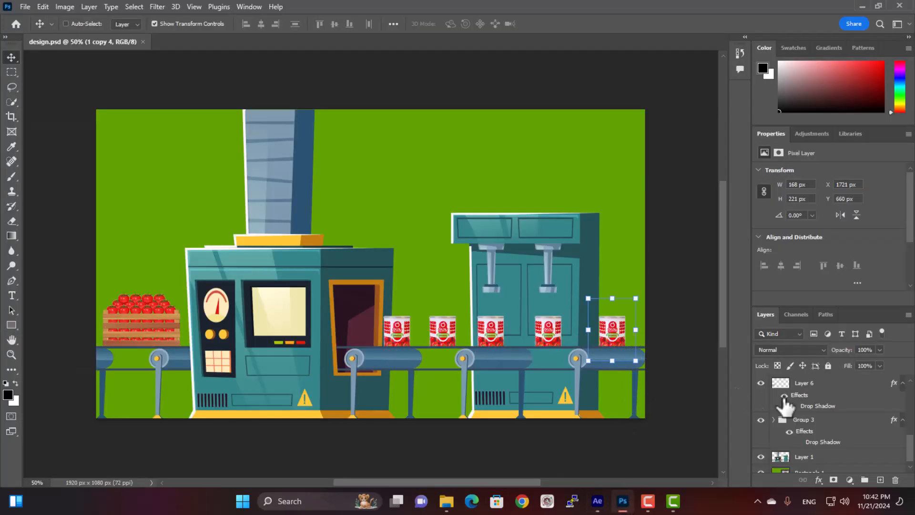
pyautogui.scroll(-1, 783, 411)
pyautogui.click(761, 449)
pyautogui.click(761, 449)
pyautogui.click(761, 449)
pyautogui.click(761, 449)
pyautogui.click(761, 449)
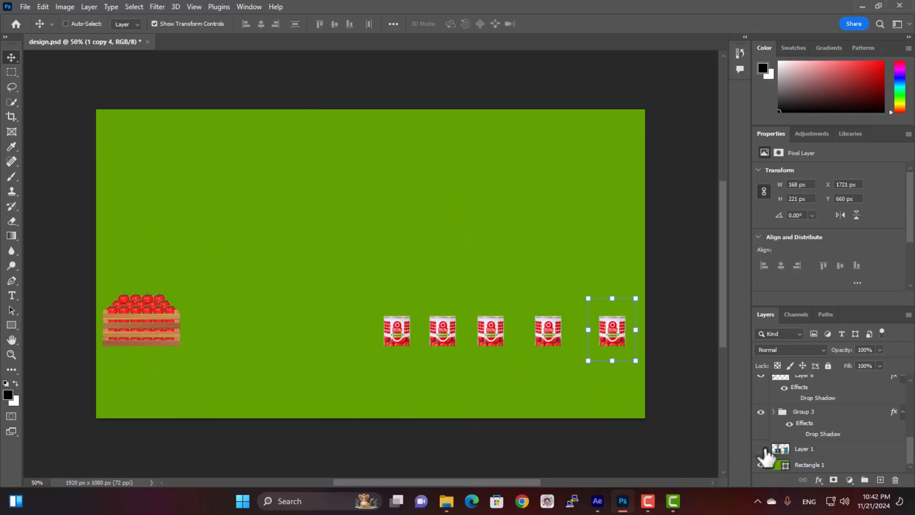
pyautogui.click(761, 449)
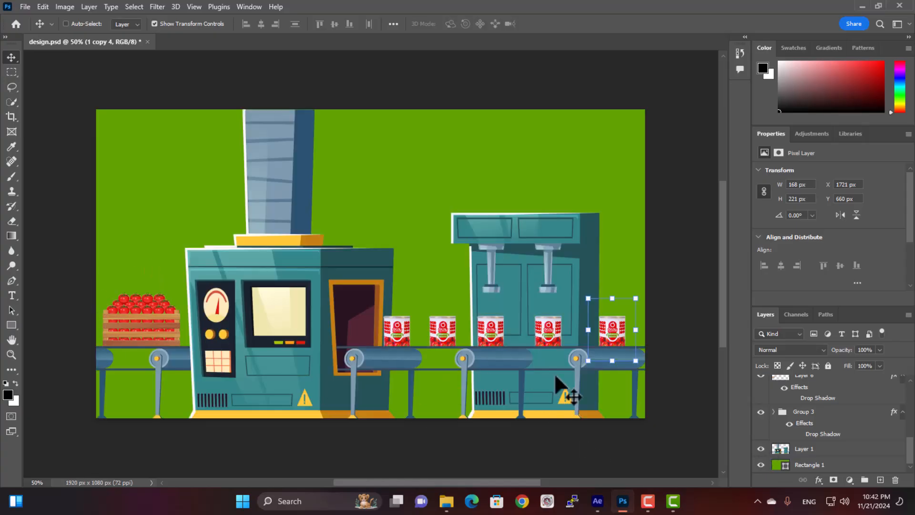
pyautogui.click(812, 450)
pyautogui.click(860, 6)
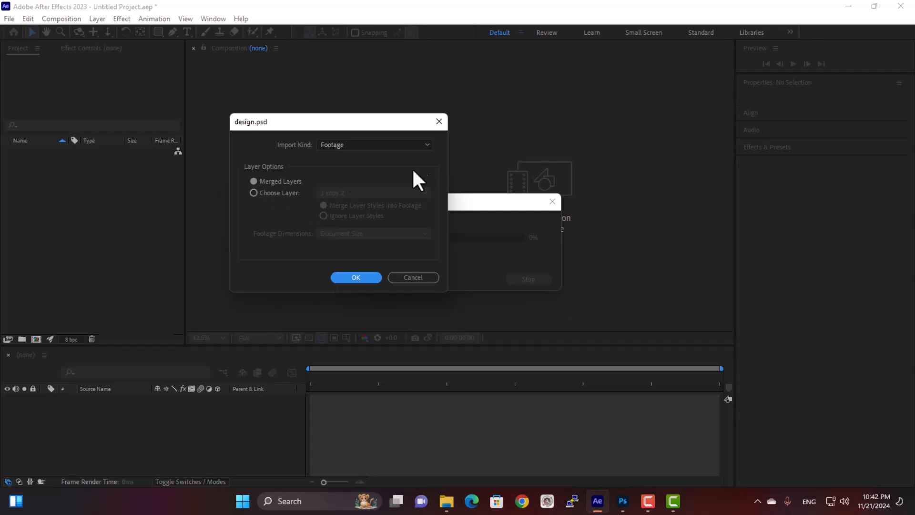
# Step: Import only Layer 1 of design.psd as document-size footage with merged layer styles, and create a composition from it
pyautogui.click(276, 193)
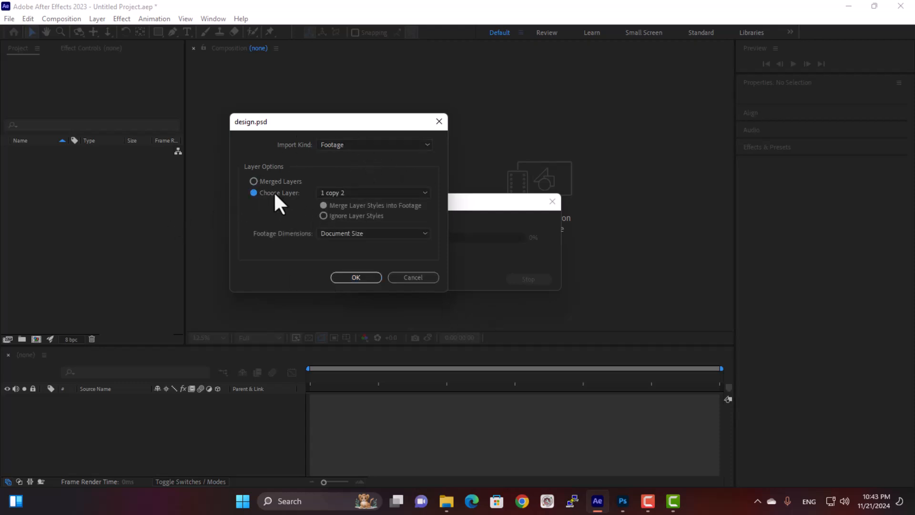
pyautogui.click(391, 192)
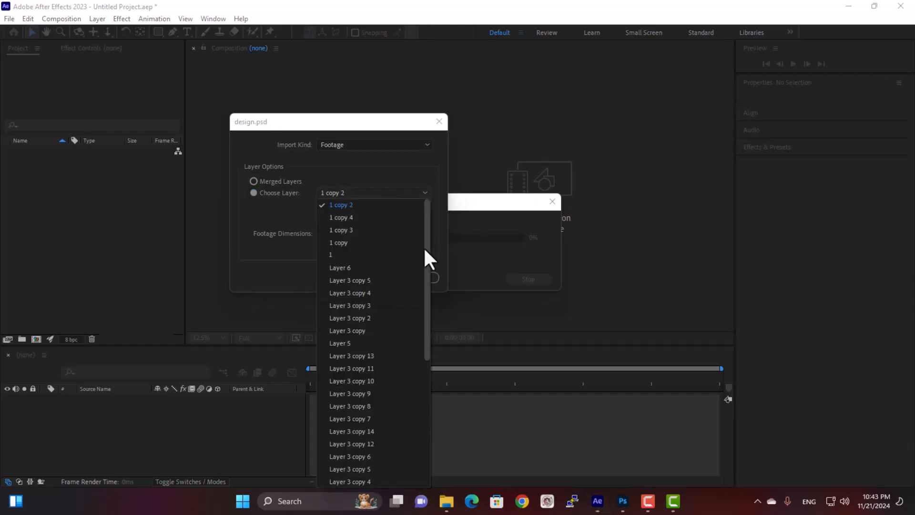
pyautogui.moveTo(427, 259); pyautogui.dragTo(421, 456)
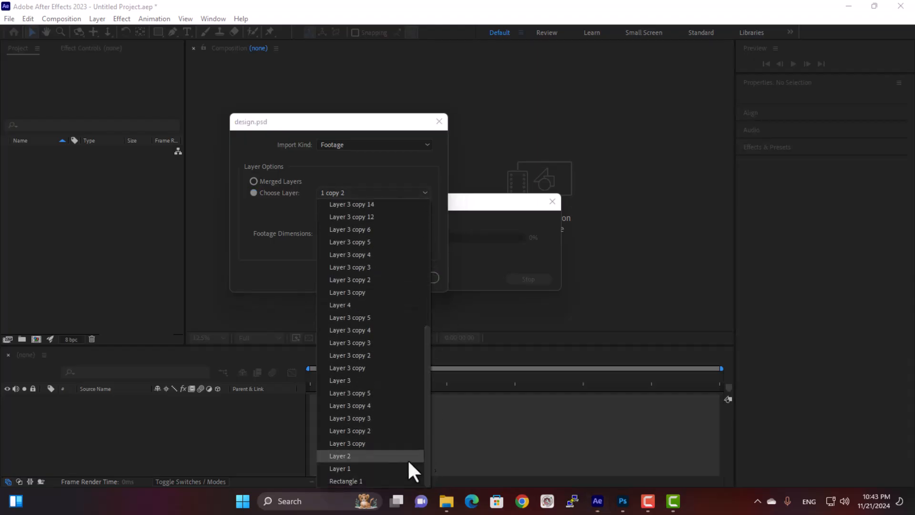
pyautogui.click(360, 467)
pyautogui.moveTo(300, 127); pyautogui.dragTo(433, 130)
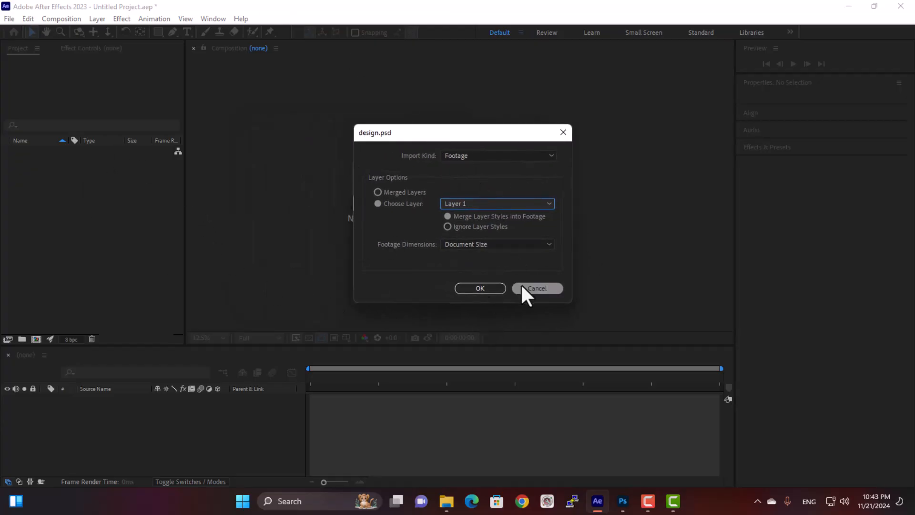
pyautogui.click(490, 287)
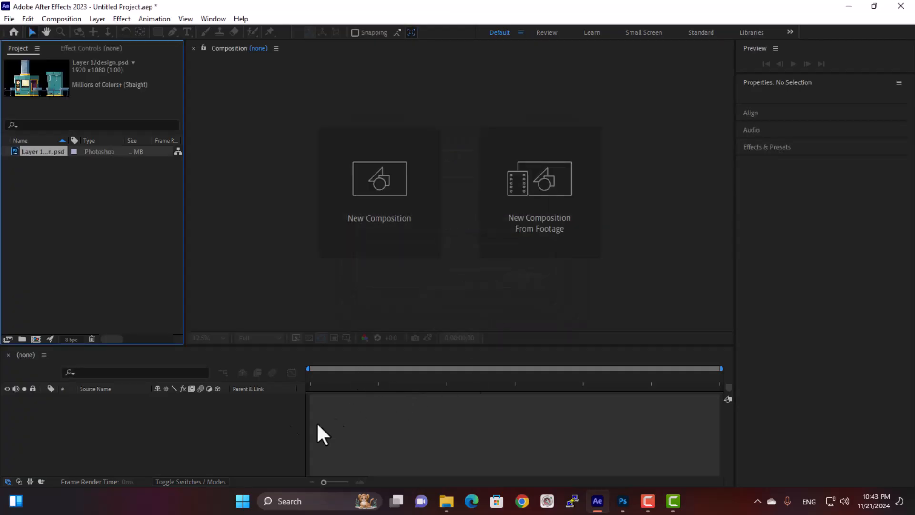
pyautogui.moveTo(44, 150); pyautogui.dragTo(110, 459)
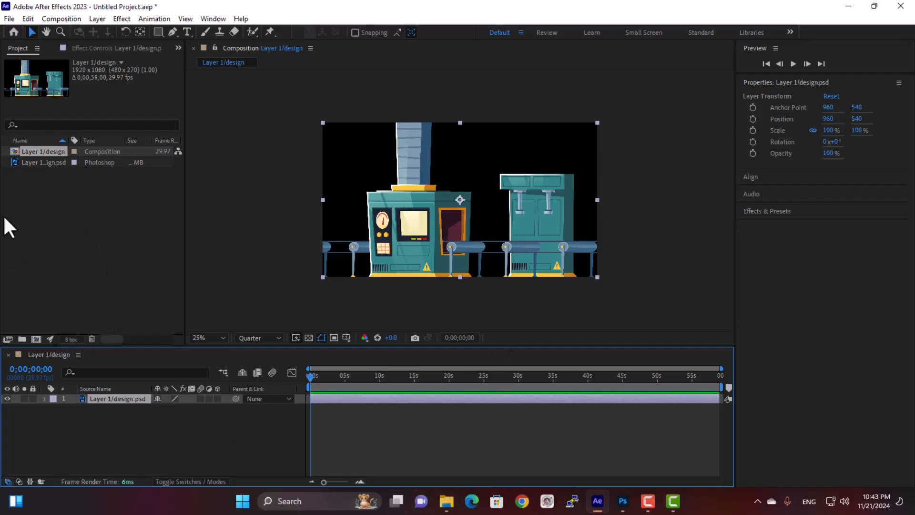
# Step: Delete the Layer 1 footage from the timeline, and delete both the composition and the footage from the project
pyautogui.moveTo(138, 421); pyautogui.dragTo(113, 378)
pyautogui.press('Delete')
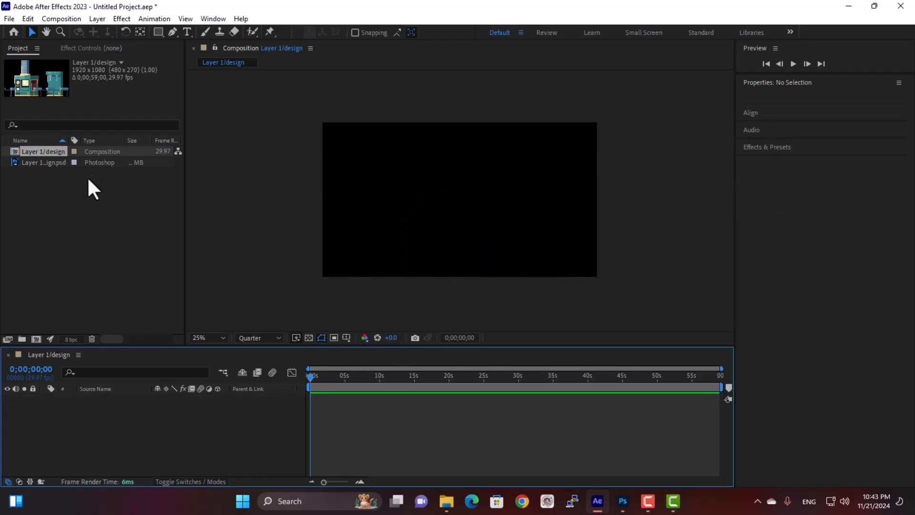
pyautogui.hotkey('ctrl', 'a')
pyautogui.press('Delete')
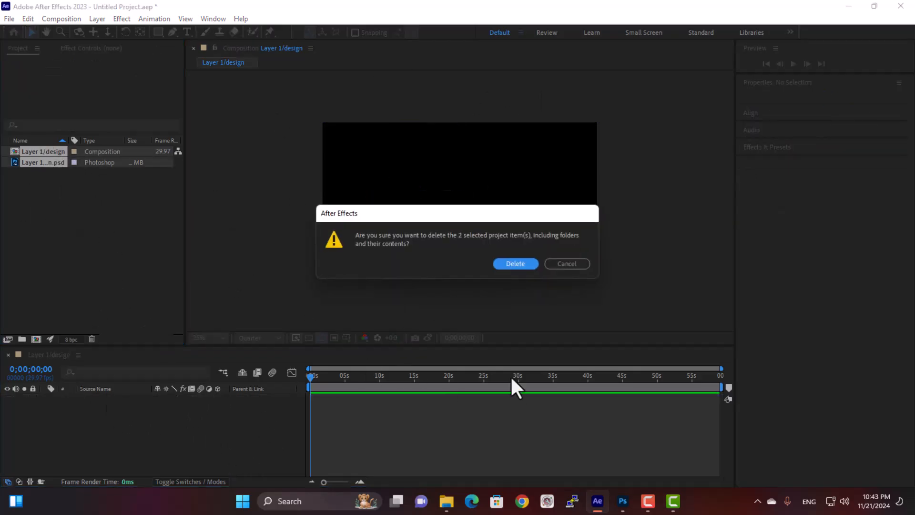
pyautogui.click(517, 264)
# Step: Start importing design.psd as footage with a single chosen layer, and browse the list of available layers
pyautogui.click(446, 500)
pyautogui.moveTo(451, 299); pyautogui.dragTo(163, 269)
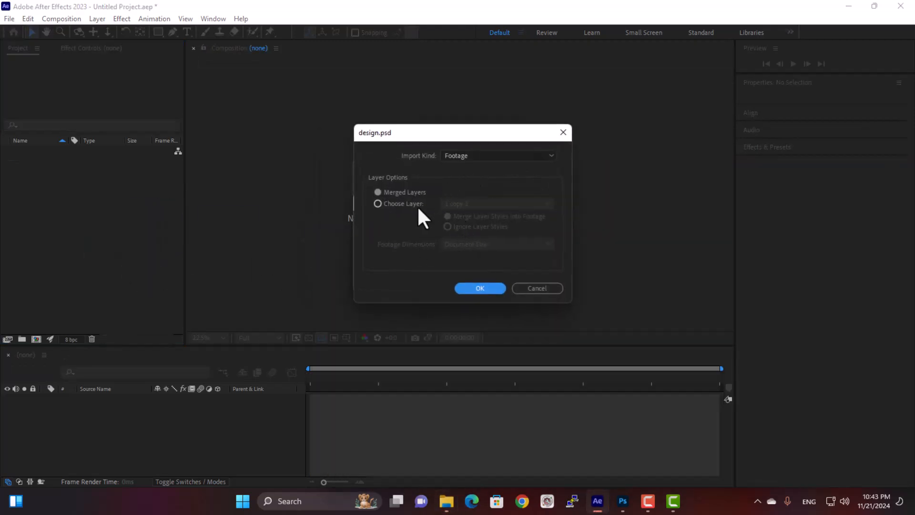
pyautogui.click(390, 206)
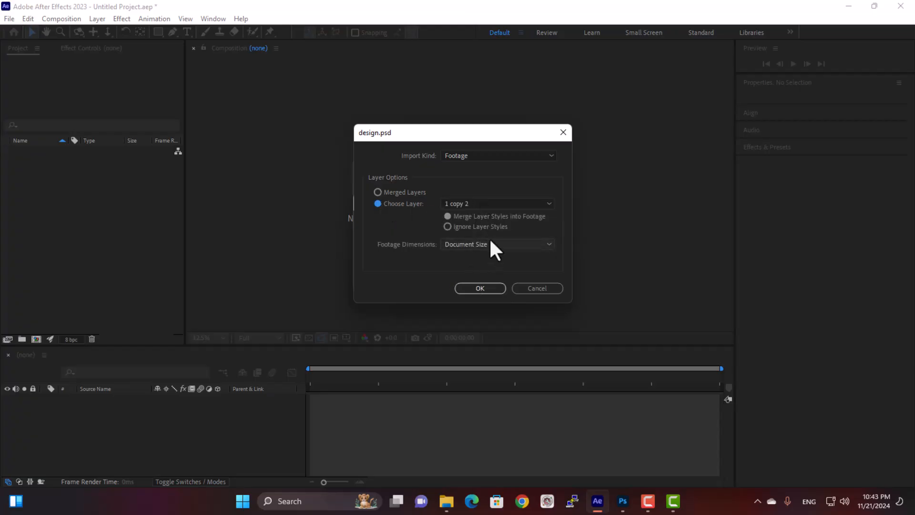
pyautogui.click(480, 202)
pyautogui.scroll(-6, 485, 407)
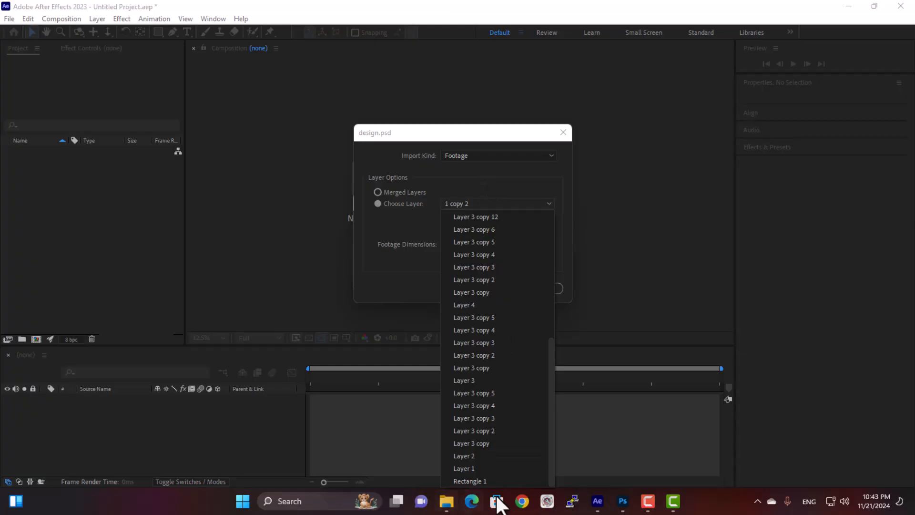
# Step: Switch to Photoshop, select the 1 copy 4 can layer to check it, and return to After Effects
pyautogui.click(622, 500)
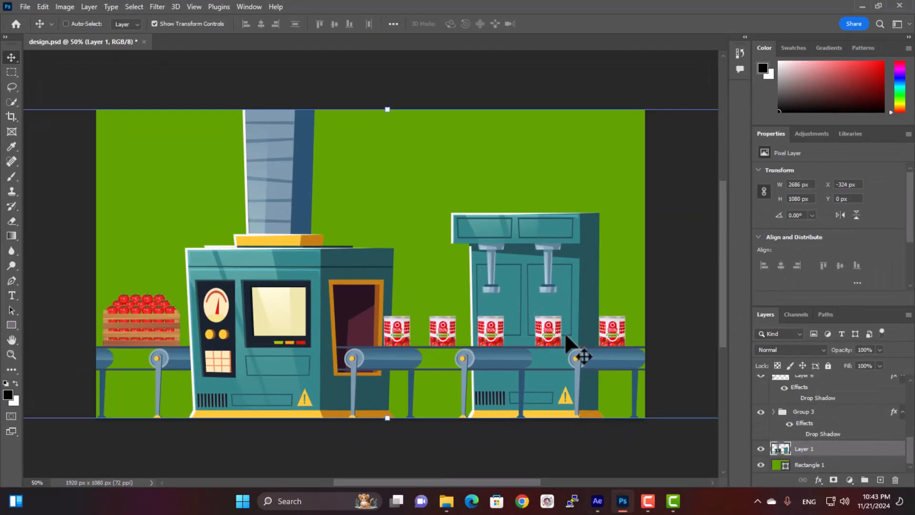
pyautogui.scroll(5, 816, 441)
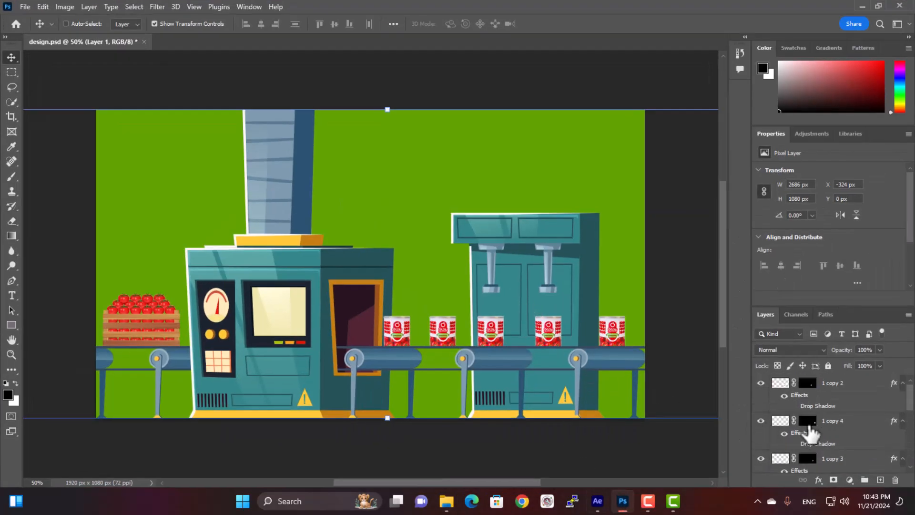
pyautogui.click(841, 431)
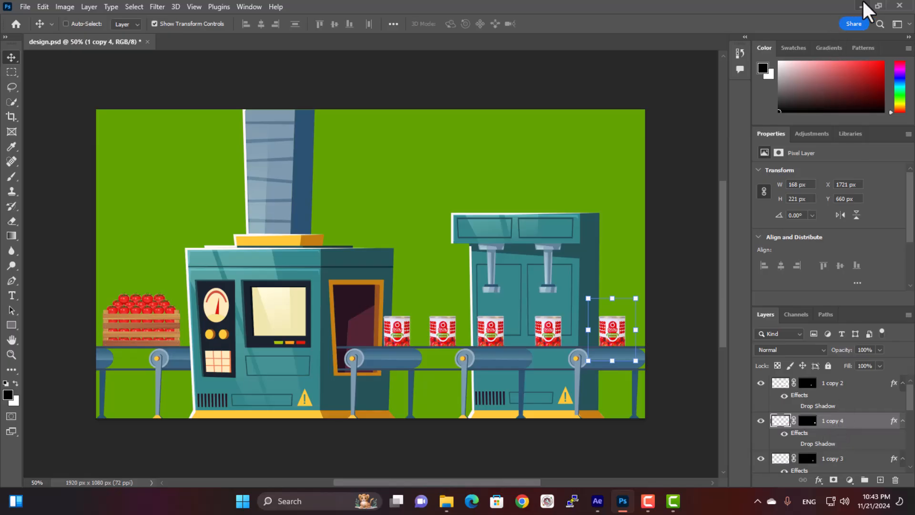
pyautogui.click(862, 5)
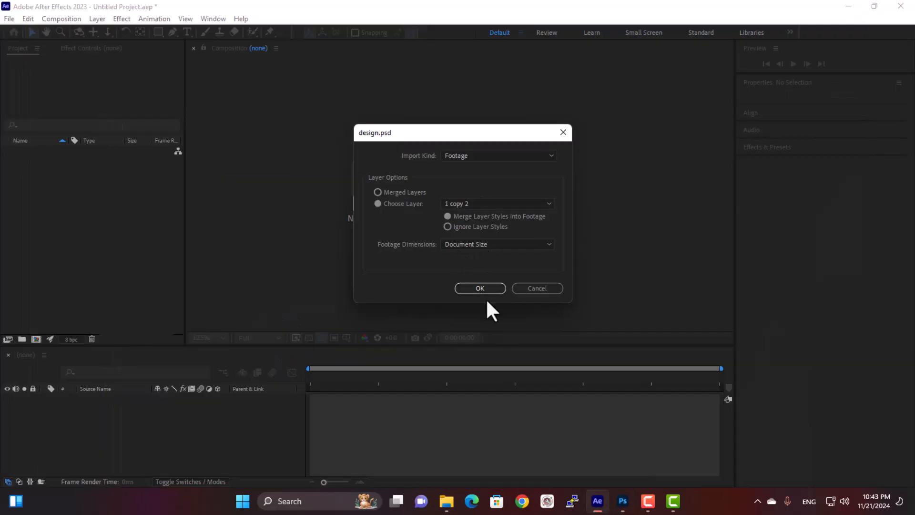
# Step: Import the 1 copy 2 layer of design.psd as document-size footage and create a composition from it
pyautogui.click(488, 287)
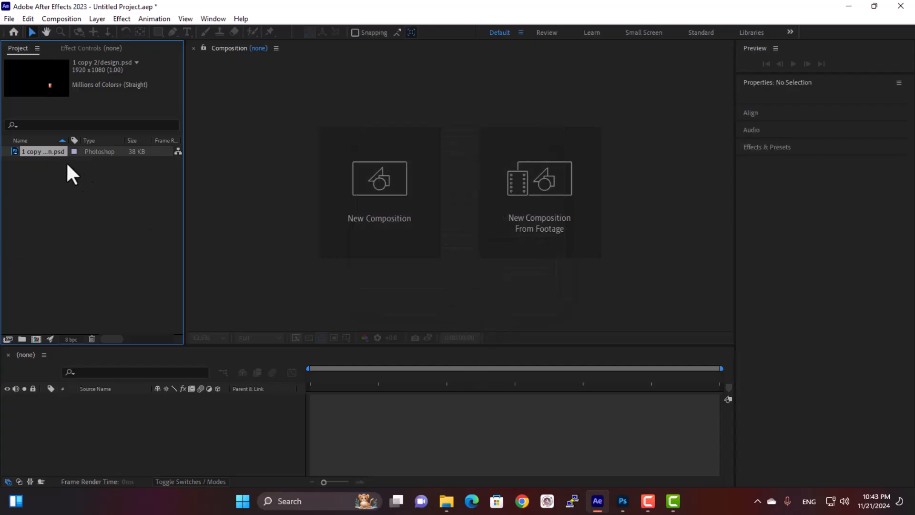
pyautogui.moveTo(42, 150); pyautogui.dragTo(129, 415)
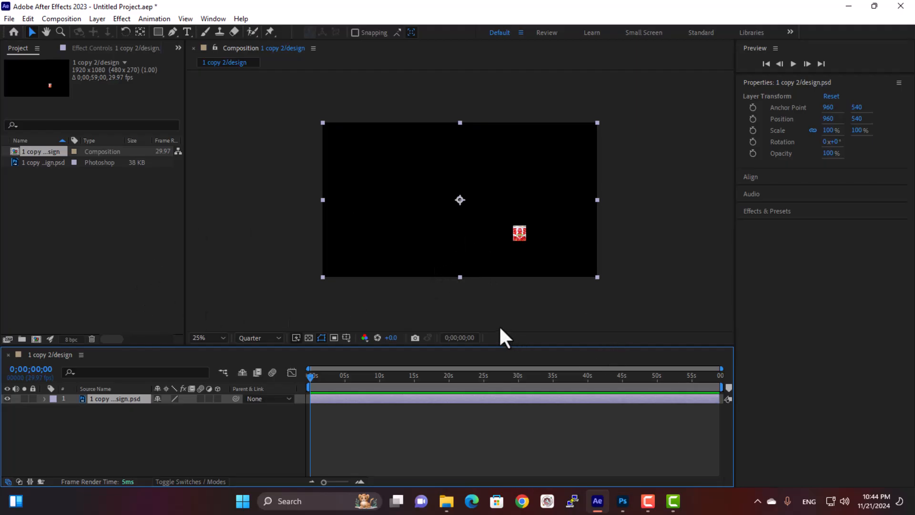
# Step: Delete the 1 copy 2 composition and its footage from the project
pyautogui.moveTo(90, 243); pyautogui.dragTo(1, 37)
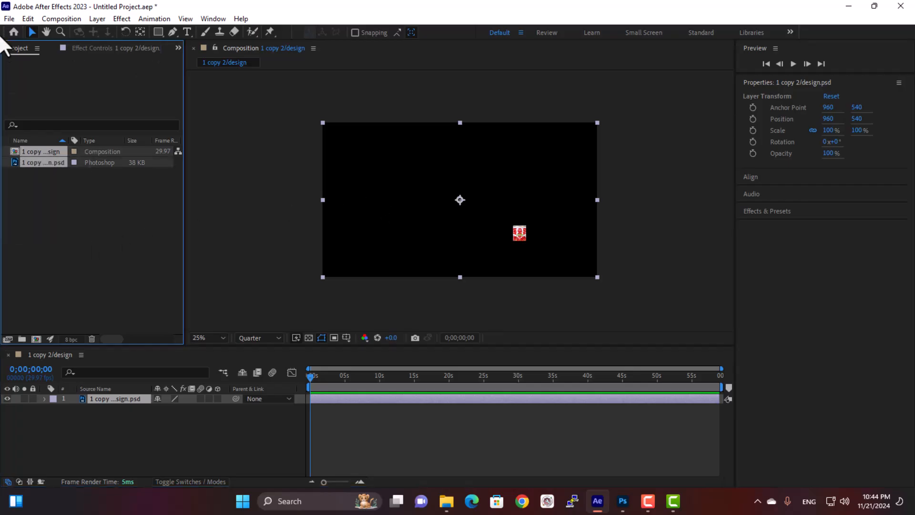
pyautogui.press('Delete')
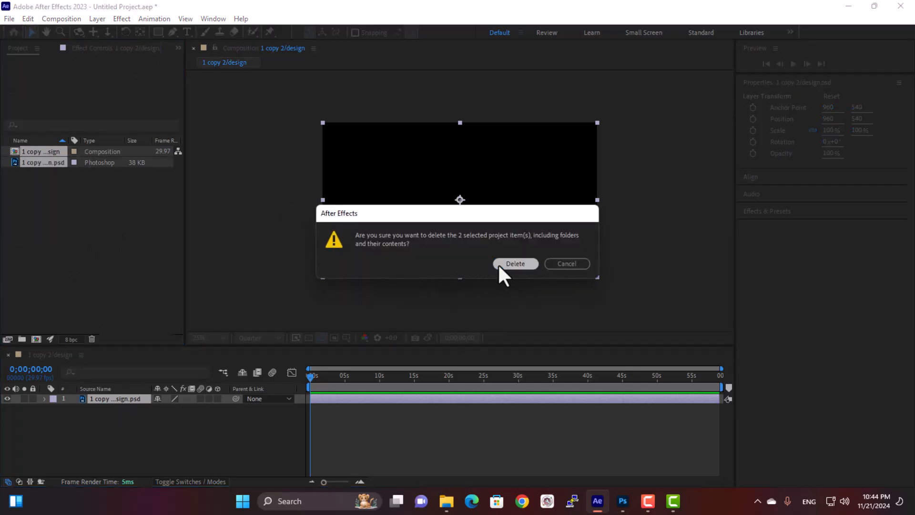
pyautogui.click(500, 274)
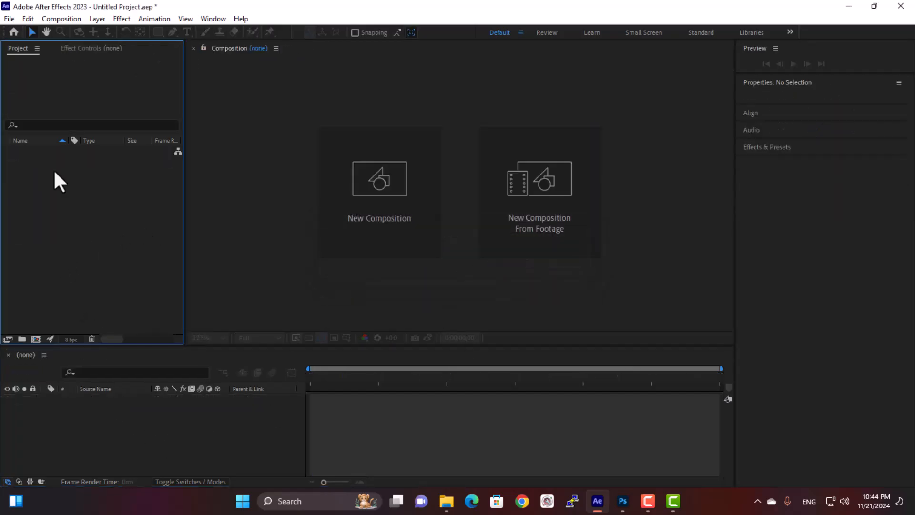
# Step: Import the 1 copy 2 layer of design.psd as footage with its dimensions set to Layer Size
pyautogui.click(446, 501)
pyautogui.moveTo(455, 297); pyautogui.dragTo(56, 213)
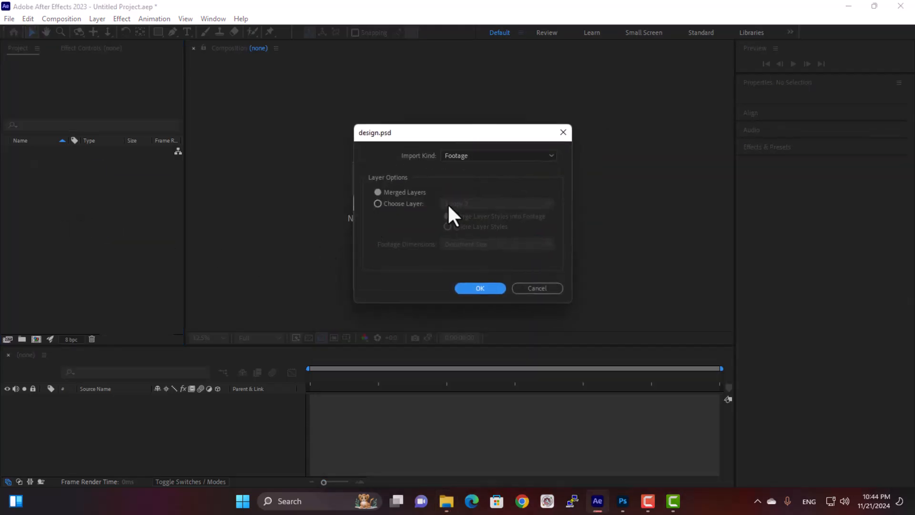
pyautogui.click(390, 205)
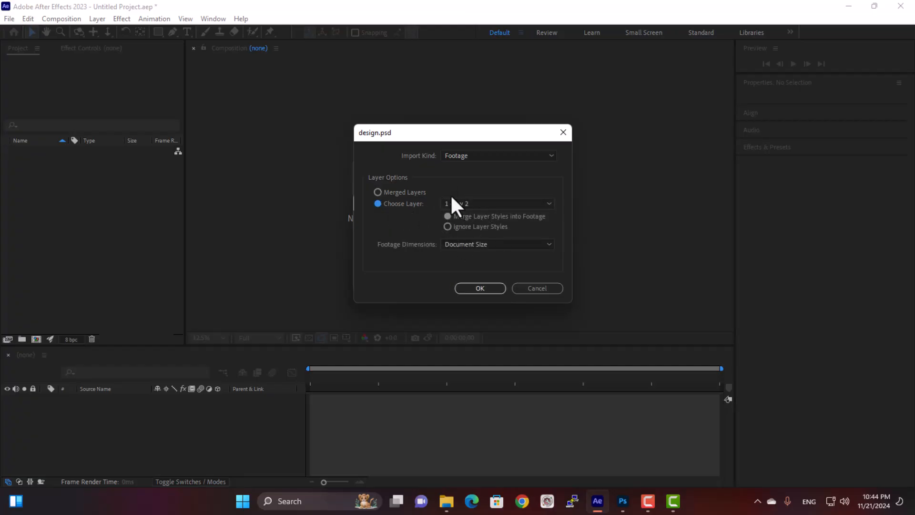
pyautogui.moveTo(448, 136); pyautogui.dragTo(422, 73)
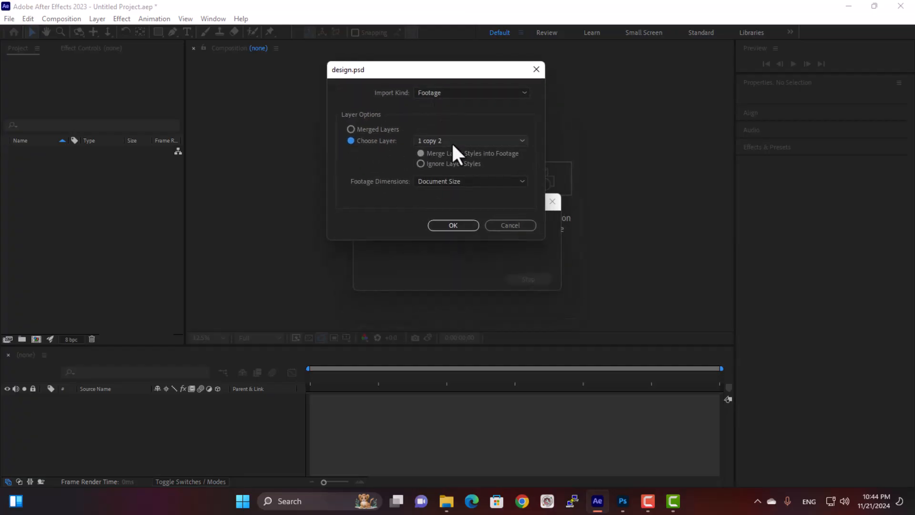
pyautogui.click(461, 182)
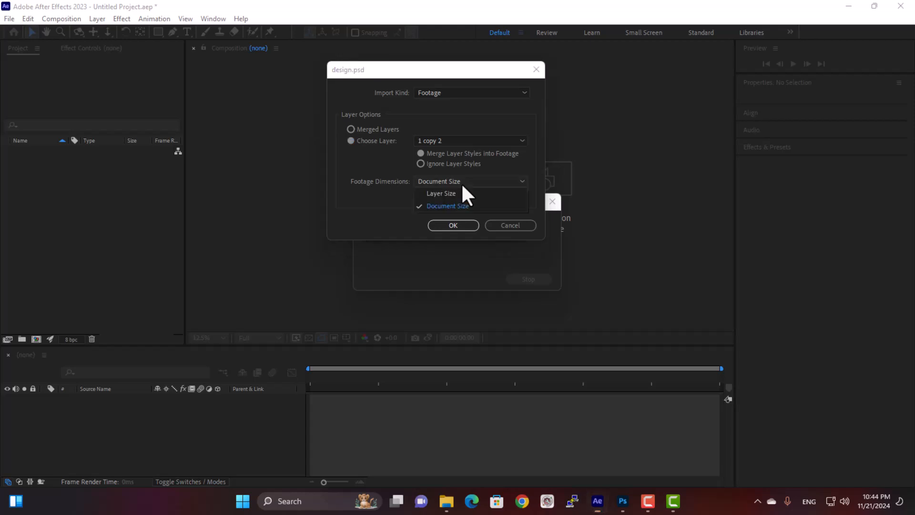
pyautogui.click(439, 206)
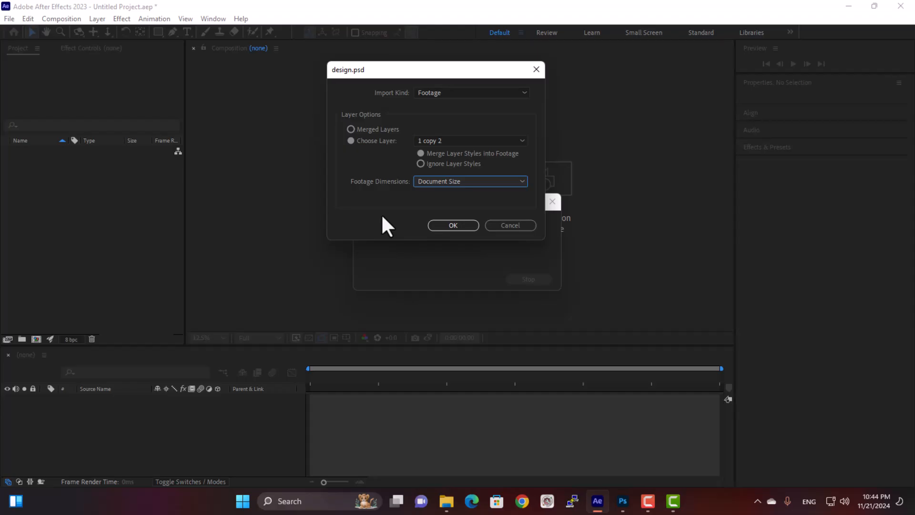
pyautogui.click(436, 181)
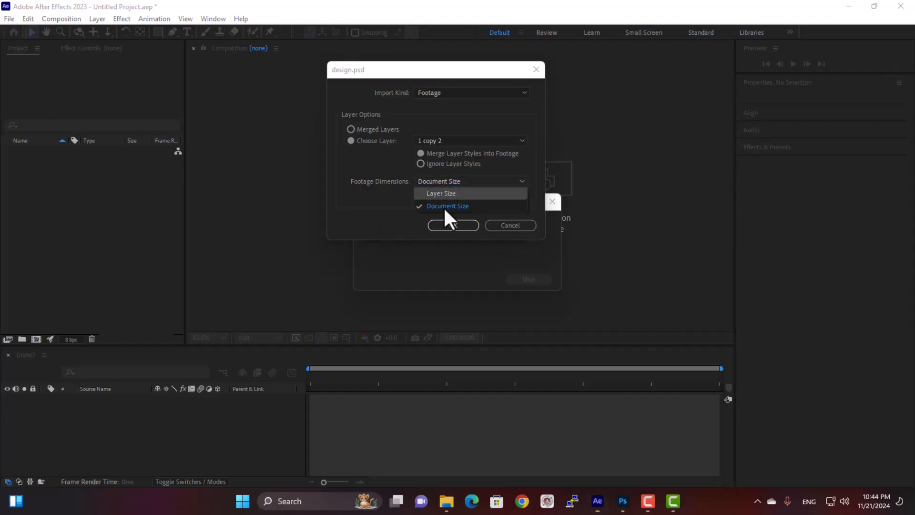
pyautogui.moveTo(409, 74); pyautogui.dragTo(351, 76)
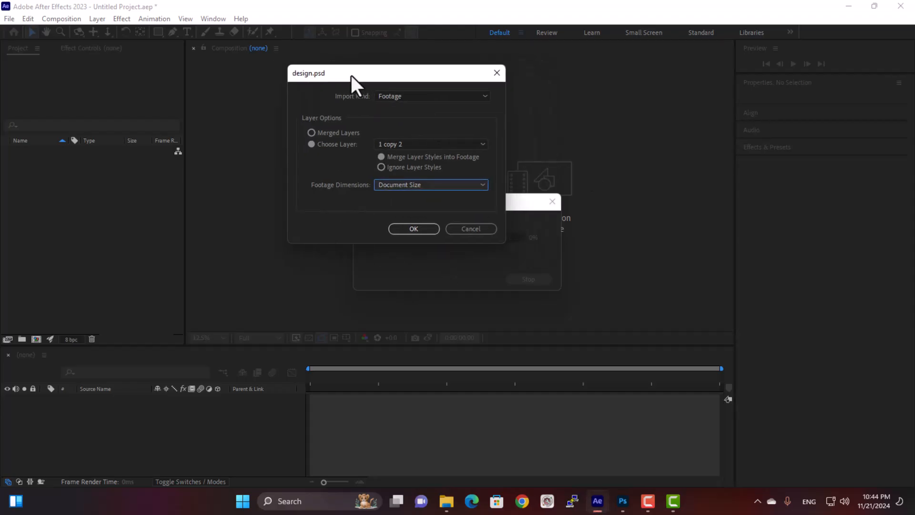
pyautogui.click(410, 188)
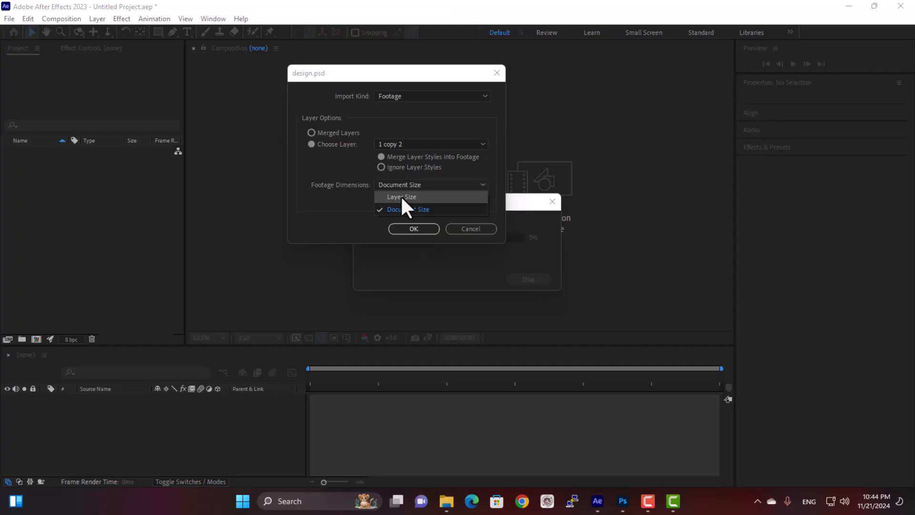
pyautogui.click(400, 196)
pyautogui.moveTo(389, 75); pyautogui.dragTo(408, 95)
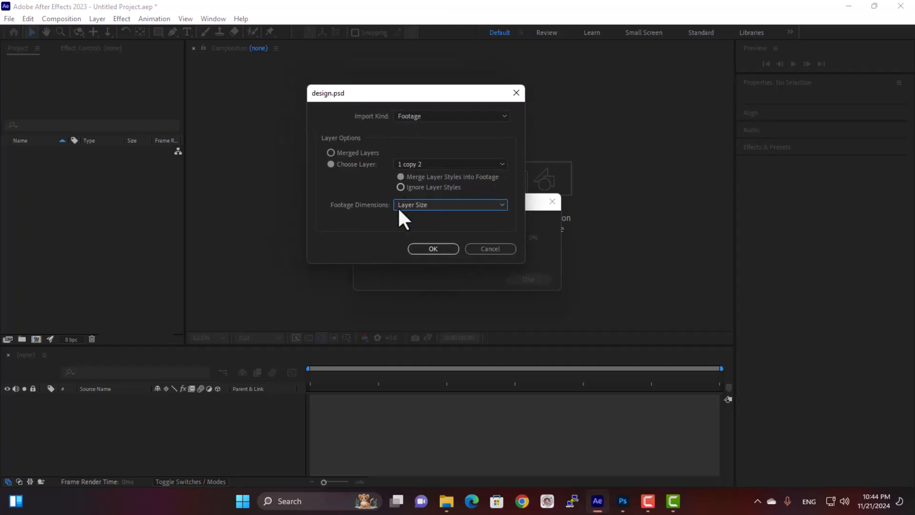
pyautogui.click(432, 250)
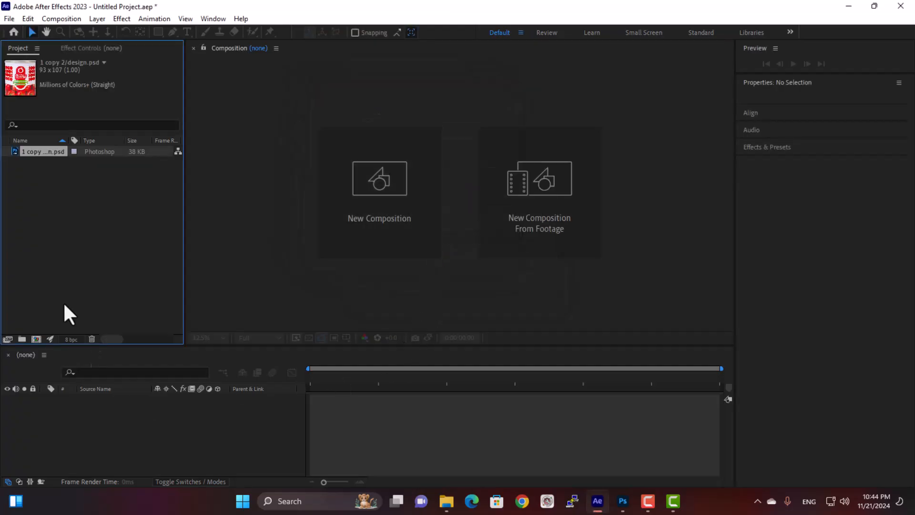
# Step: Create a composition from the layer-size 1 copy 2 footage and inspect the can's bounds in it
pyautogui.moveTo(59, 144); pyautogui.dragTo(104, 410)
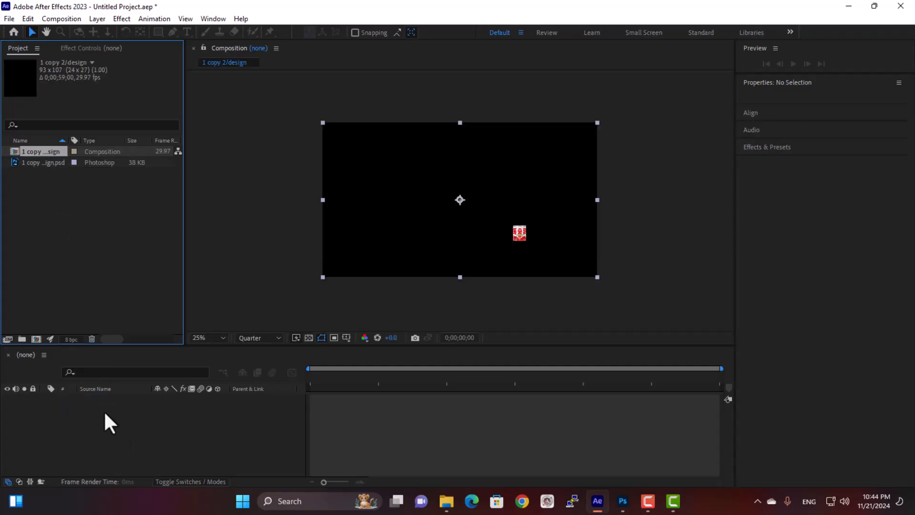
pyautogui.scroll(3, 489, 213)
pyautogui.scroll(2, 468, 210)
pyautogui.scroll(-8, 477, 224)
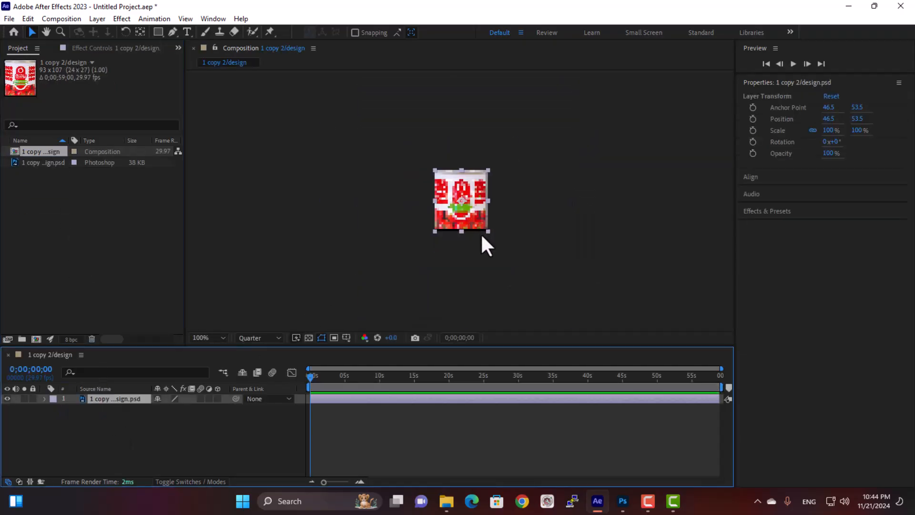
pyautogui.click(147, 446)
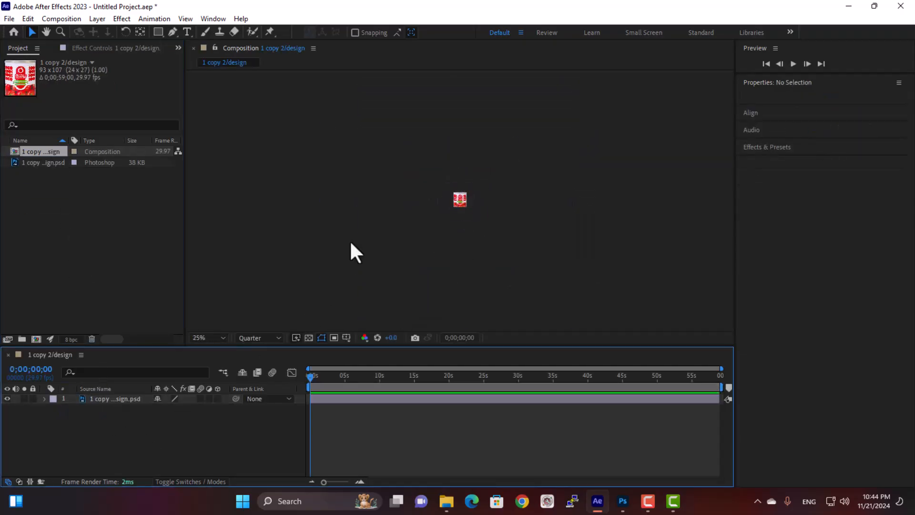
pyautogui.click(460, 200)
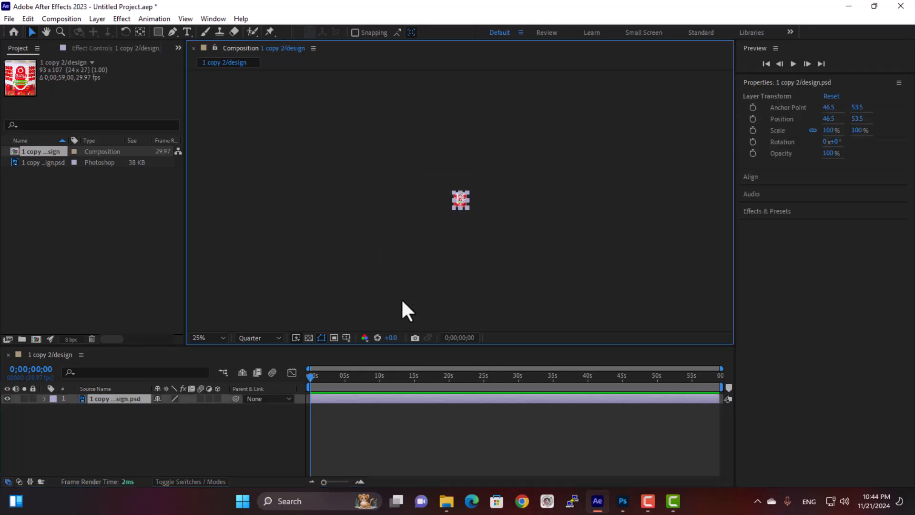
pyautogui.click(213, 426)
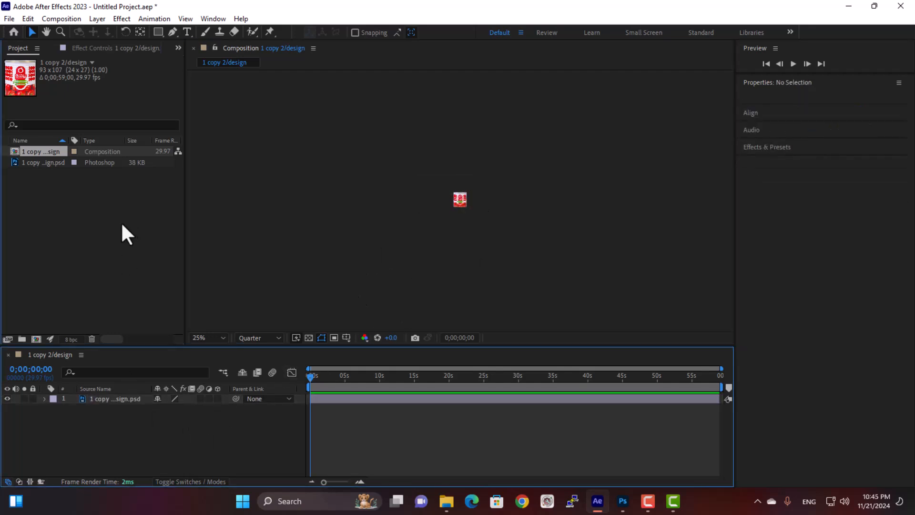
# Step: Delete the layer-size 1 copy 2 composition together with its footage
pyautogui.moveTo(124, 225); pyautogui.dragTo(63, 109)
pyautogui.press('Delete')
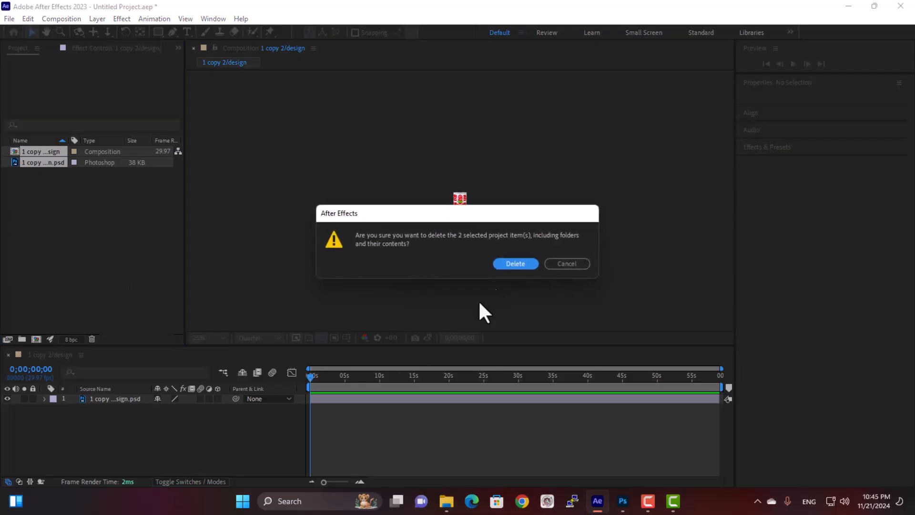
pyautogui.click(515, 265)
# Step: Create a new composition with a width of 1920 px and a height of 1080 px
pyautogui.click(397, 223)
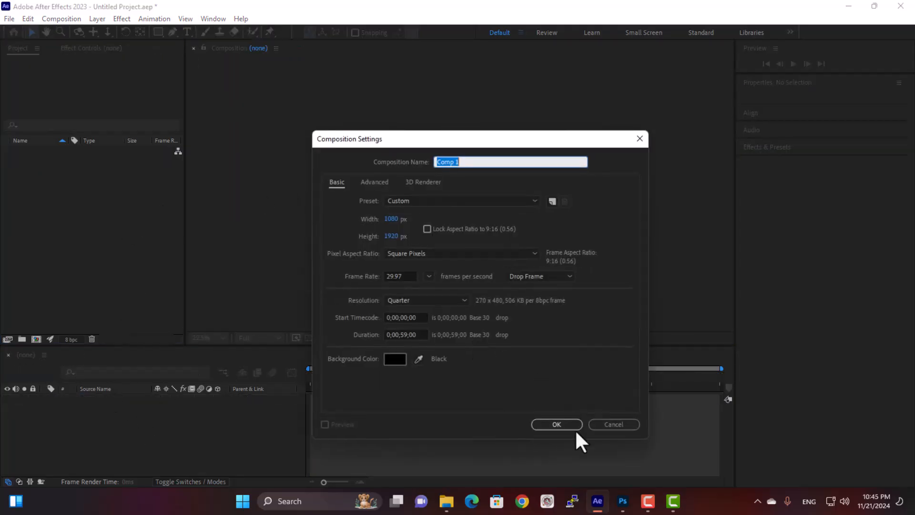
pyautogui.click(392, 219)
pyautogui.write('1920')
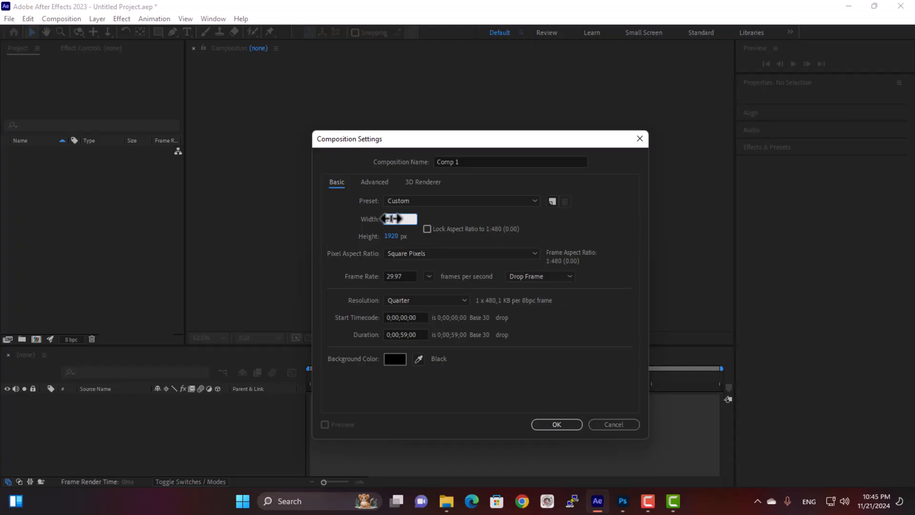
pyautogui.press('Tab')
pyautogui.write('1080')
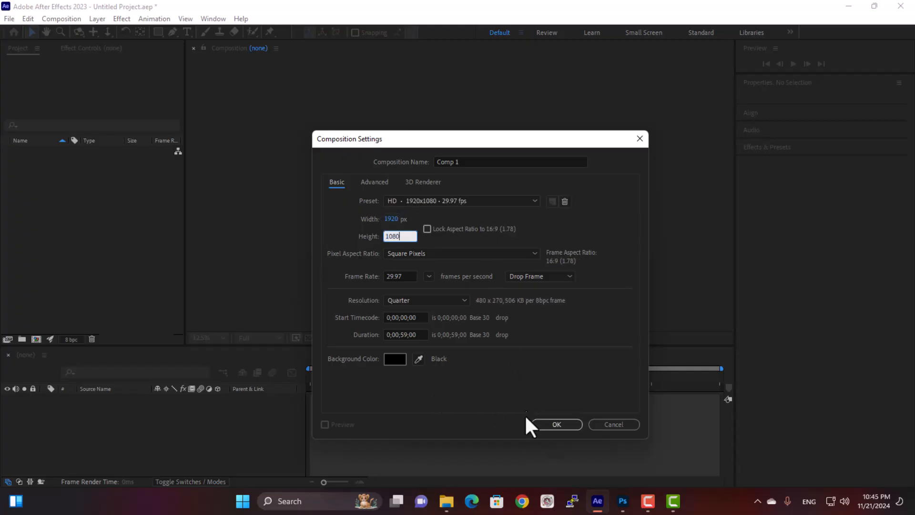
pyautogui.click(540, 424)
# Step: Import design.psd again as footage, choosing the single layer 1 copy 2 at Layer Size
pyautogui.click(447, 500)
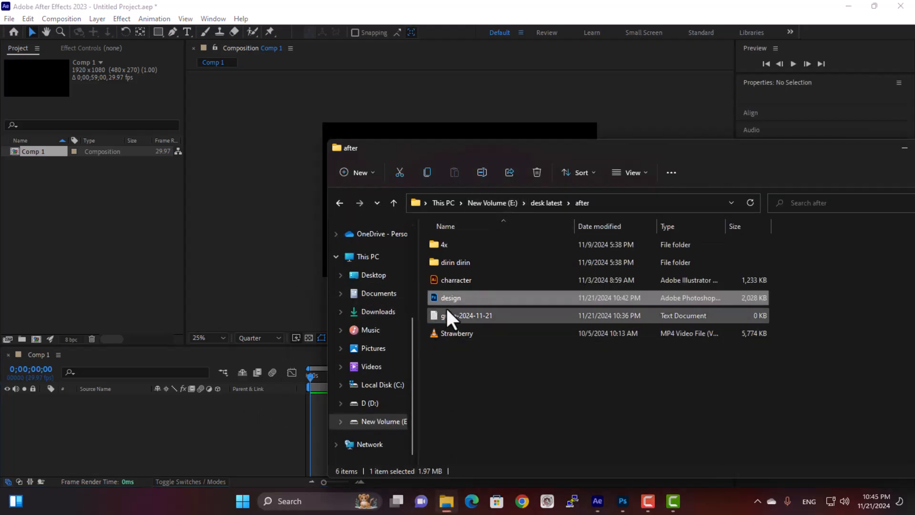
pyautogui.moveTo(453, 296); pyautogui.dragTo(88, 248)
pyautogui.click(352, 165)
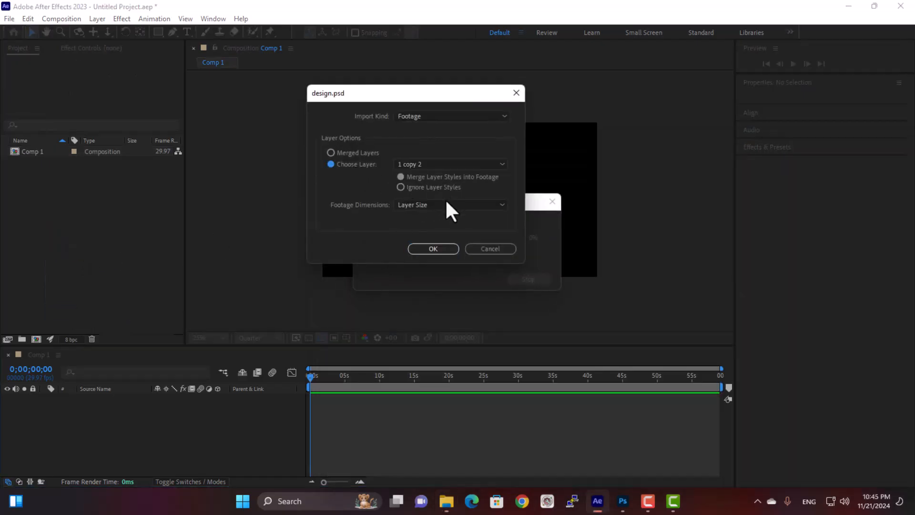
pyautogui.click(447, 202)
pyautogui.click(448, 214)
pyautogui.click(439, 248)
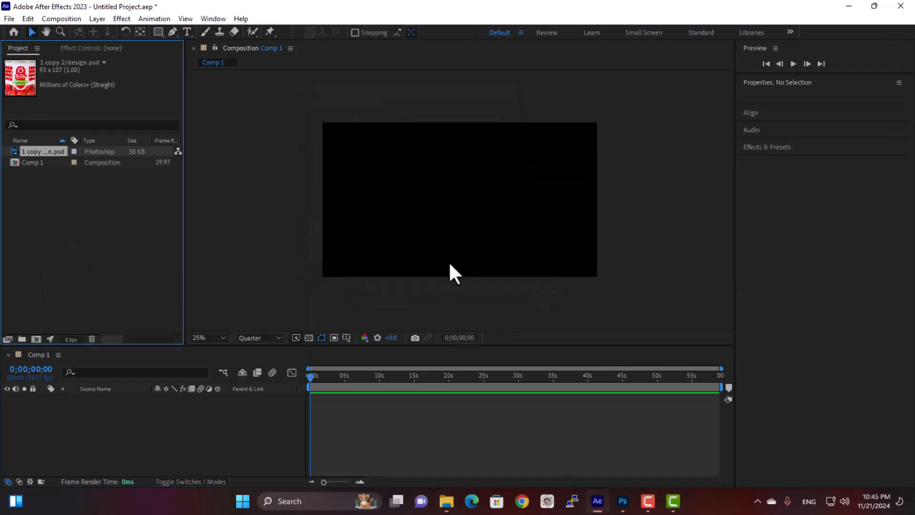
# Step: Add the 1 copy 2 footage to Comp 1 and examine the can up close in the frame
pyautogui.moveTo(42, 157); pyautogui.dragTo(97, 410)
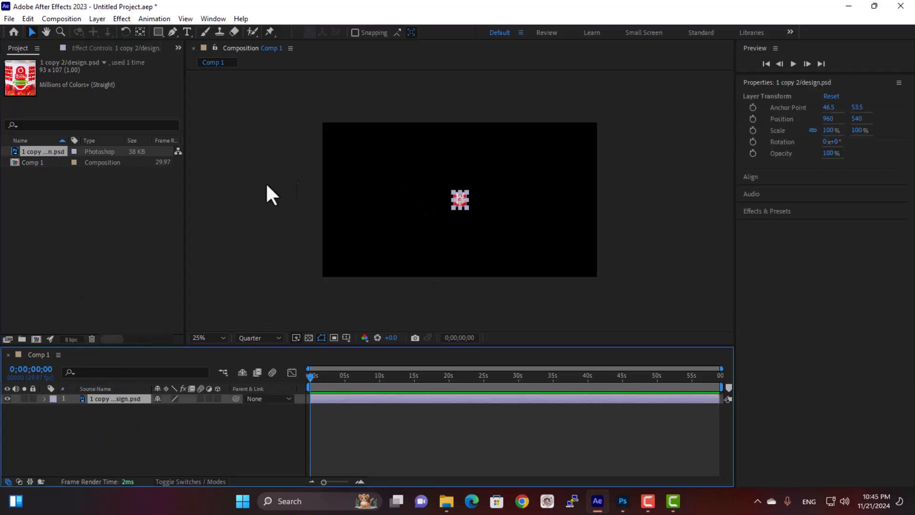
pyautogui.scroll(6, 476, 219)
pyautogui.scroll(-8, 486, 215)
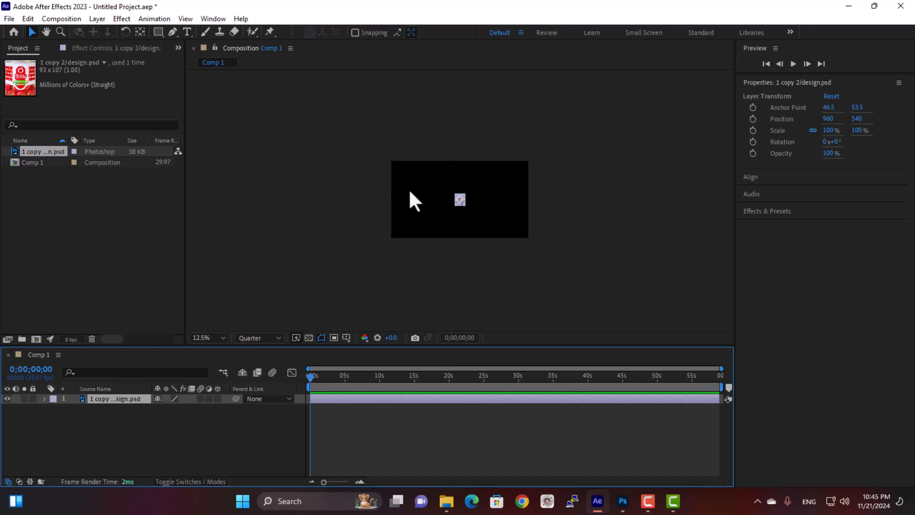
pyautogui.click(578, 202)
pyautogui.click(459, 196)
pyautogui.scroll(6, 459, 197)
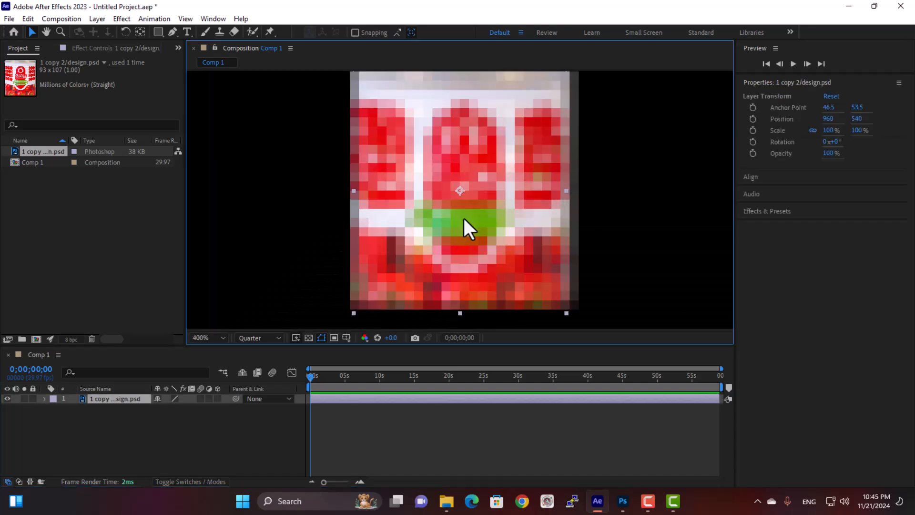
pyautogui.scroll(-4, 468, 202)
pyautogui.click(162, 415)
# Step: Remove the 1 copy 2 layer from Comp 1 and delete its footage from the project
pyautogui.moveTo(126, 400); pyautogui.dragTo(138, 419)
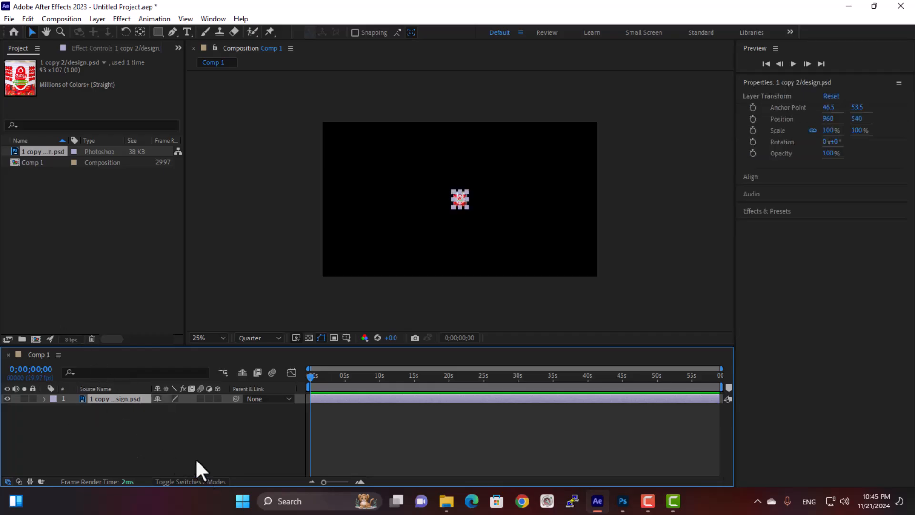
pyautogui.press('Delete')
pyautogui.click(112, 222)
pyautogui.click(38, 153)
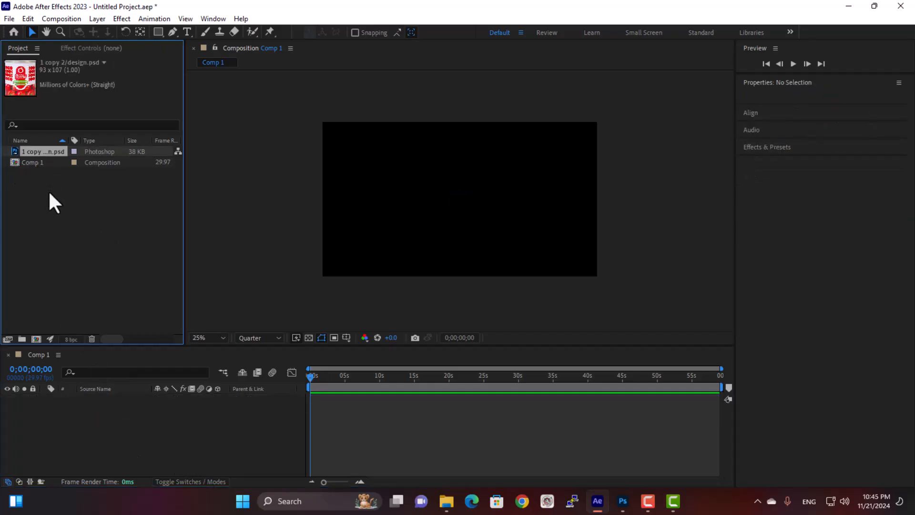
pyautogui.press('Delete')
pyautogui.click(43, 151)
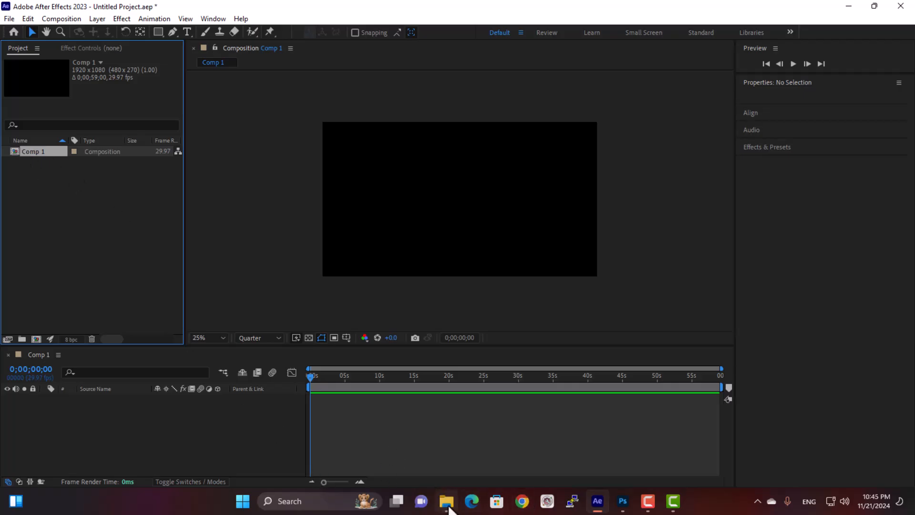
# Step: Import design.psd as a Composition with Editable Layer Styles, and expand the imported design Layers folder
pyautogui.moveTo(446, 501)
pyautogui.click(448, 460)
pyautogui.moveTo(465, 300); pyautogui.dragTo(62, 224)
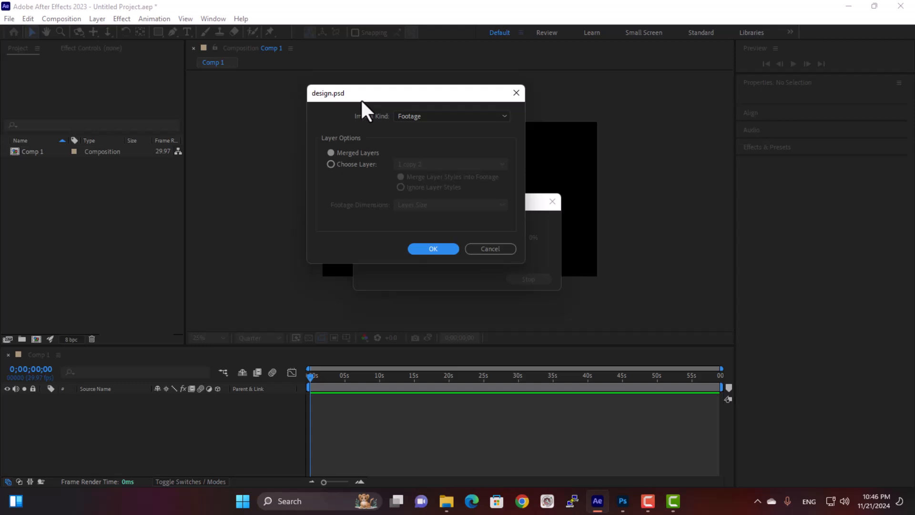
pyautogui.click(473, 116)
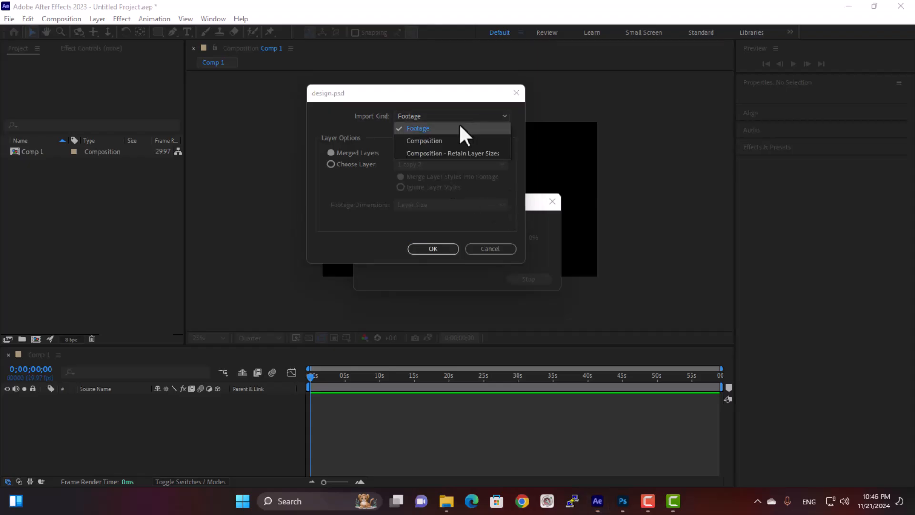
pyautogui.click(476, 142)
pyautogui.moveTo(413, 93); pyautogui.dragTo(356, 76)
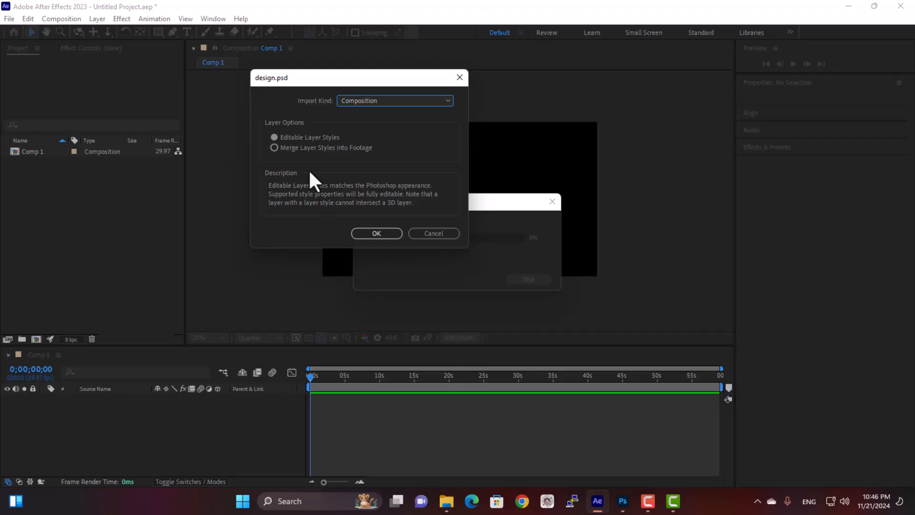
pyautogui.click(319, 138)
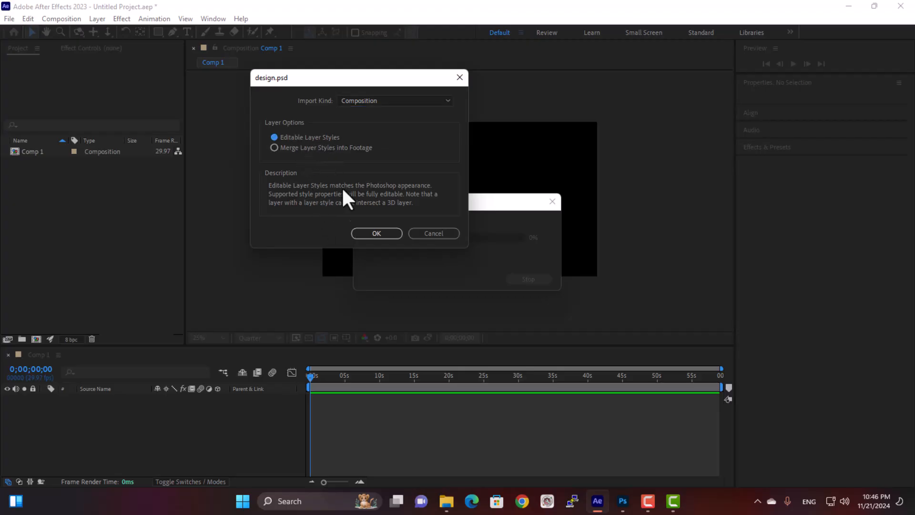
pyautogui.click(377, 233)
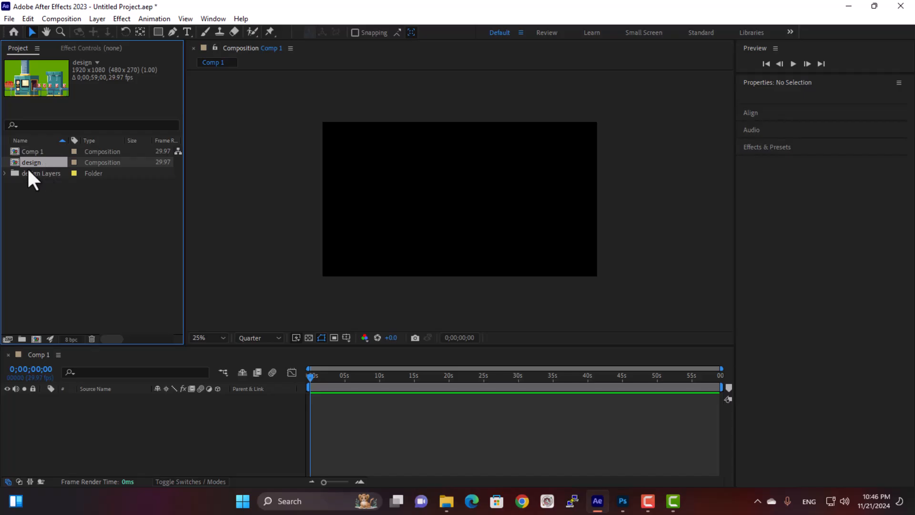
pyautogui.click(34, 172)
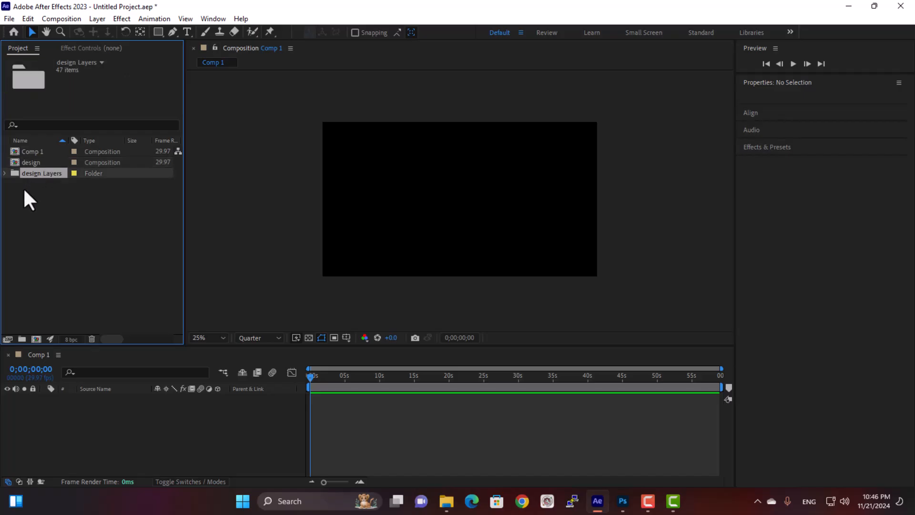
pyautogui.click(5, 173)
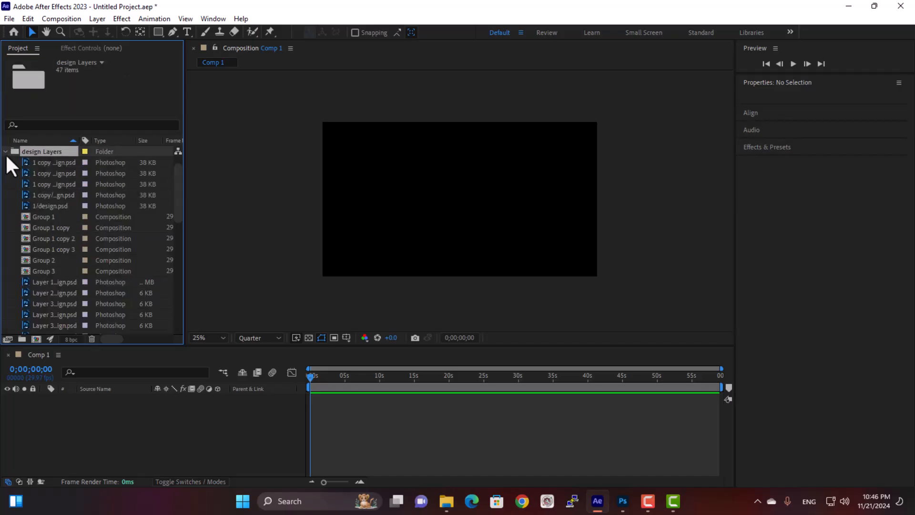
# Step: Collapse the design Layers folder, add it to Comp 1, and look through all its layers in the timeline
pyautogui.click(4, 152)
pyautogui.moveTo(51, 172); pyautogui.dragTo(130, 429)
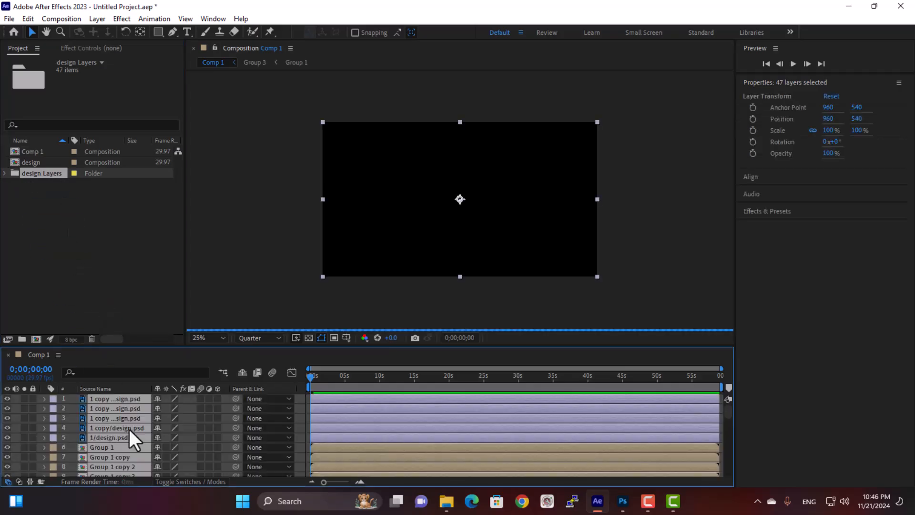
pyautogui.hscroll(1, 103, 336)
pyautogui.scroll(-3, 121, 450)
pyautogui.scroll(3, 121, 450)
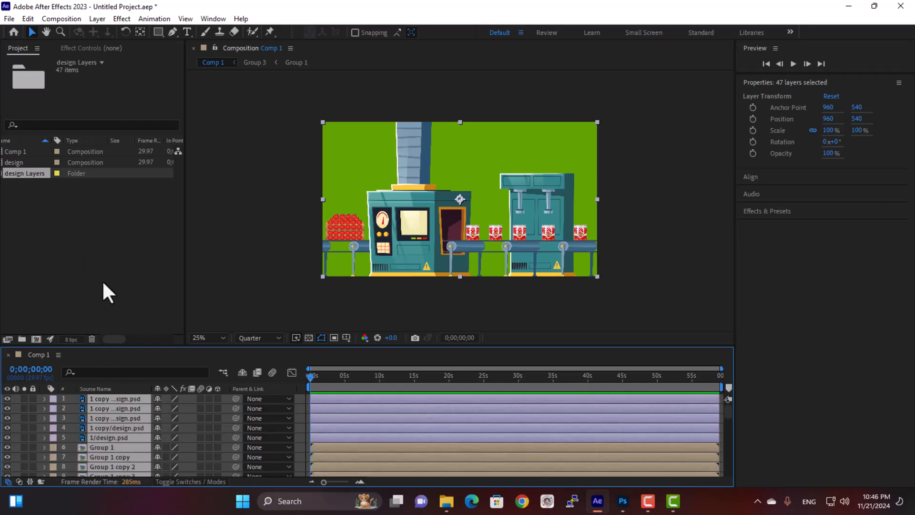
pyautogui.moveTo(110, 339); pyautogui.dragTo(85, 336)
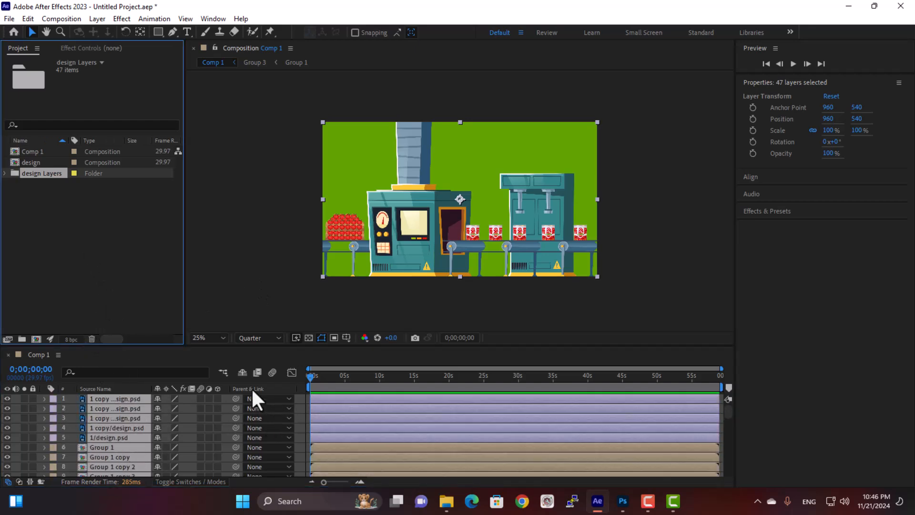
pyautogui.scroll(-10, 182, 425)
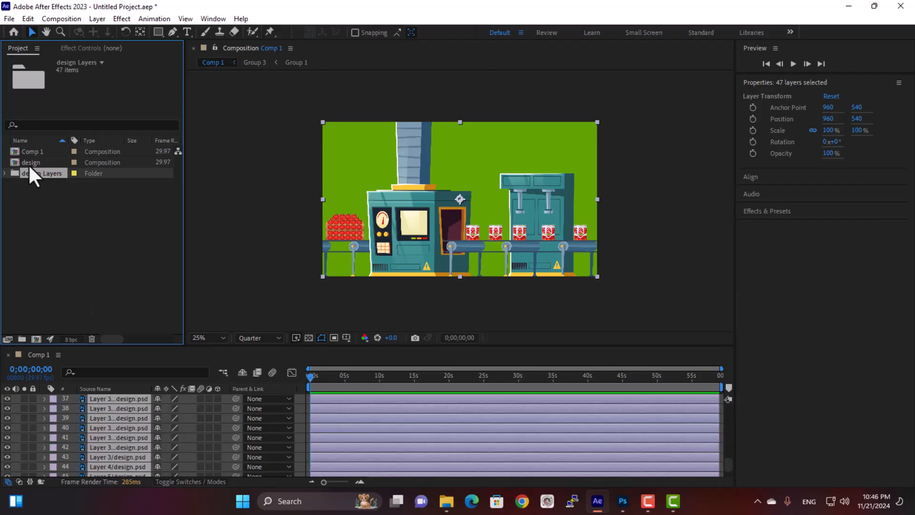
pyautogui.scroll(-2, 123, 433)
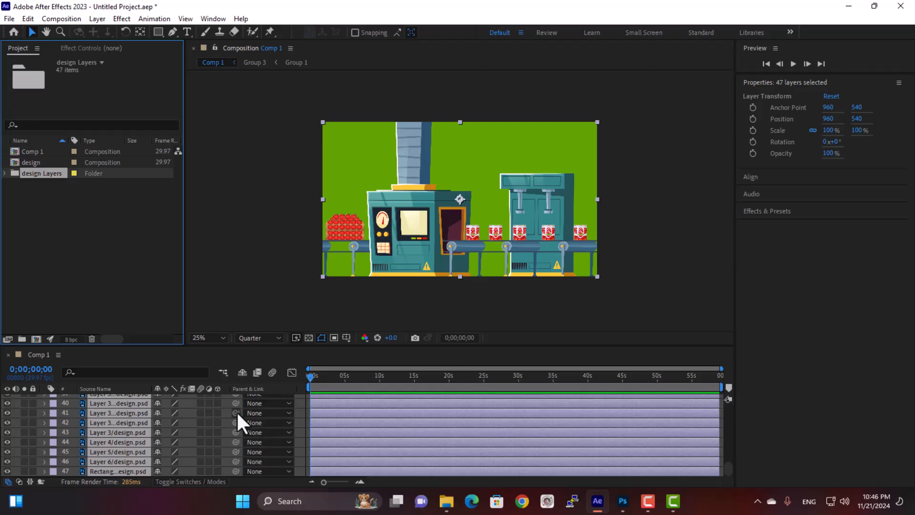
pyautogui.scroll(11, 119, 410)
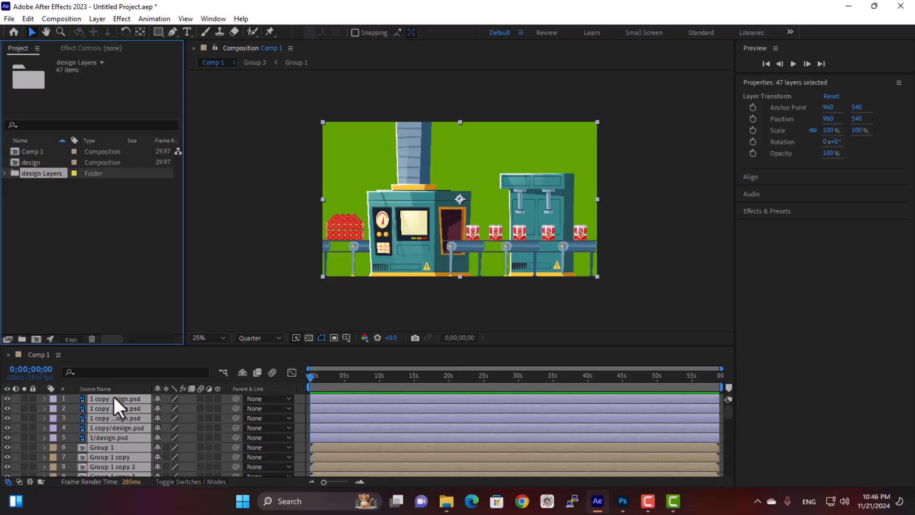
# Step: Delete the design Layers folder together with its used layers from the project, and undo that deletion
pyautogui.press('Delete')
pyautogui.click(501, 265)
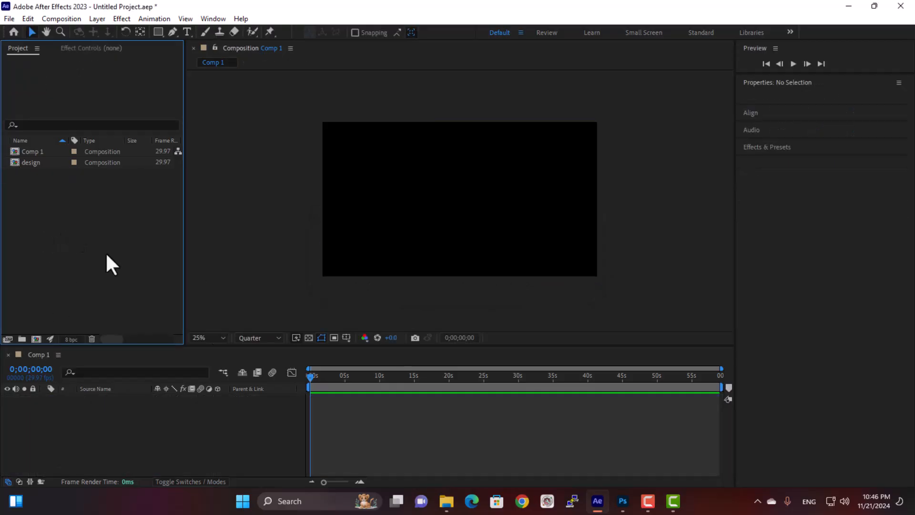
pyautogui.hotkey('ctrl', 'z')
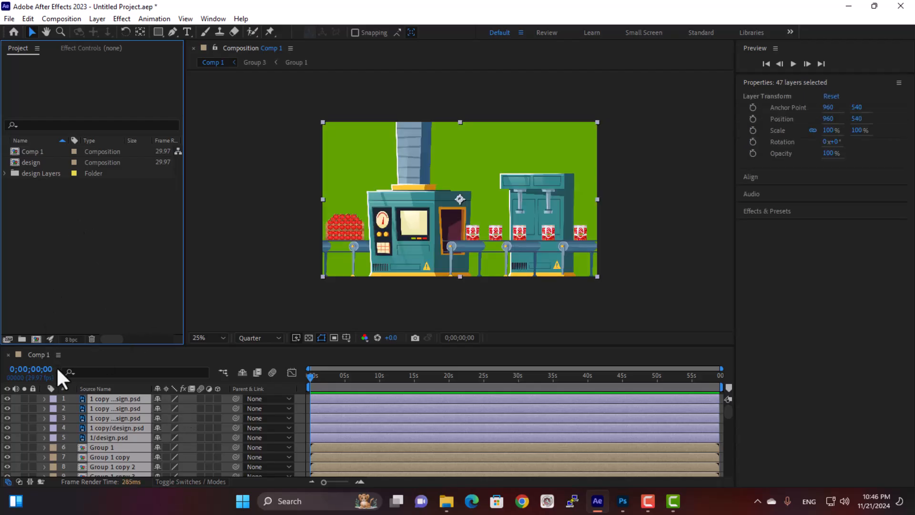
# Step: Delete both the design composition and the design Layers folder from the project, including their layers in Comp 1
pyautogui.click(48, 164)
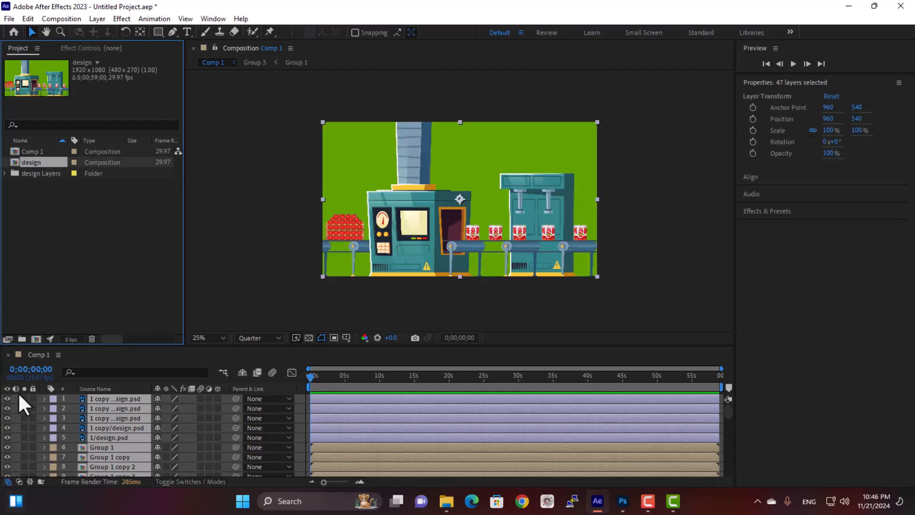
pyautogui.keyDown('ctrl'); pyautogui.click(44, 173); pyautogui.keyUp('ctrl')
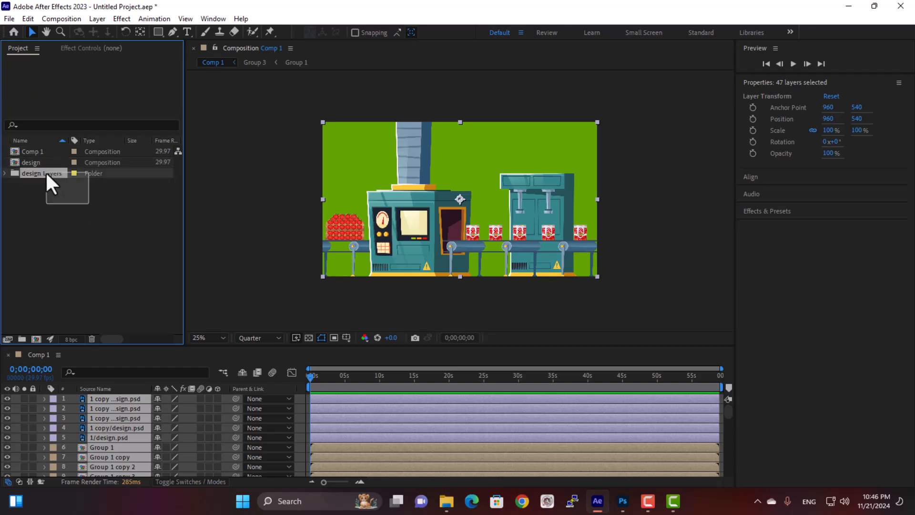
pyautogui.press('Delete')
pyautogui.press('Return')
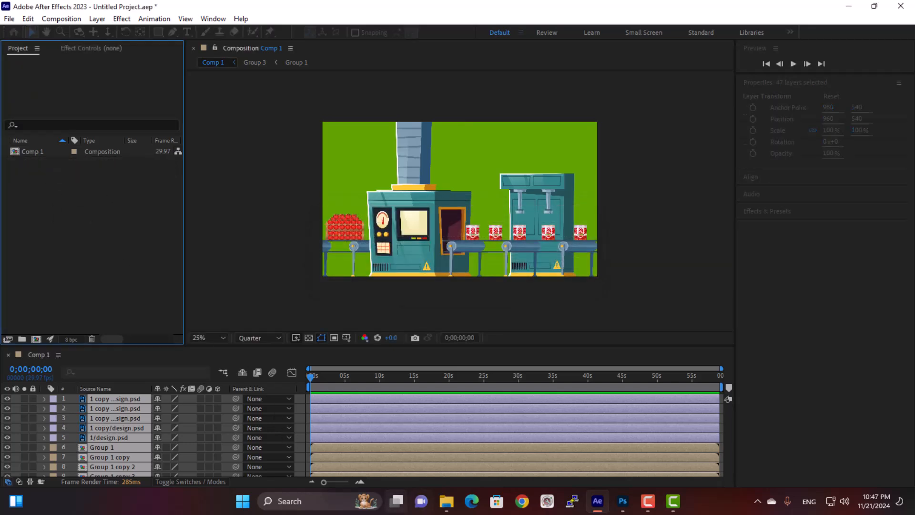
# Step: Import design.psd from File Explorer as a Composition with Editable Layer Styles
pyautogui.click(446, 501)
pyautogui.moveTo(448, 297); pyautogui.dragTo(166, 215)
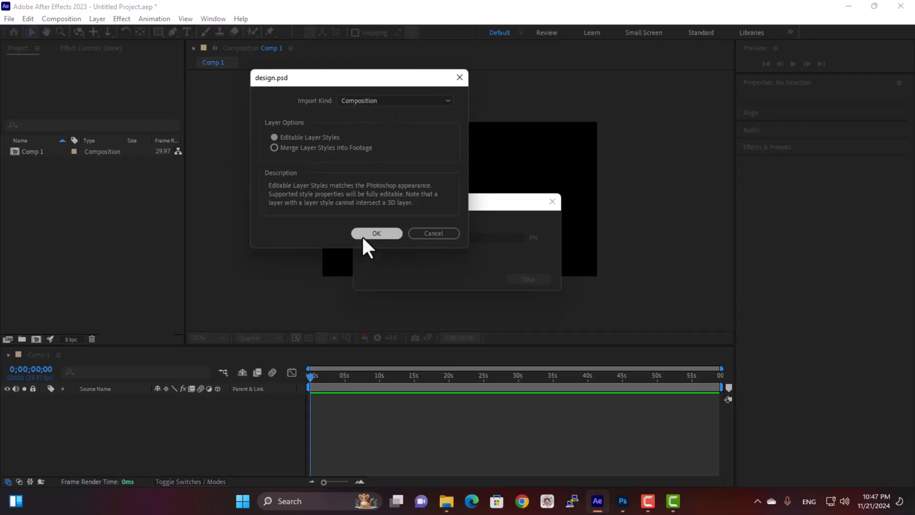
pyautogui.click(362, 233)
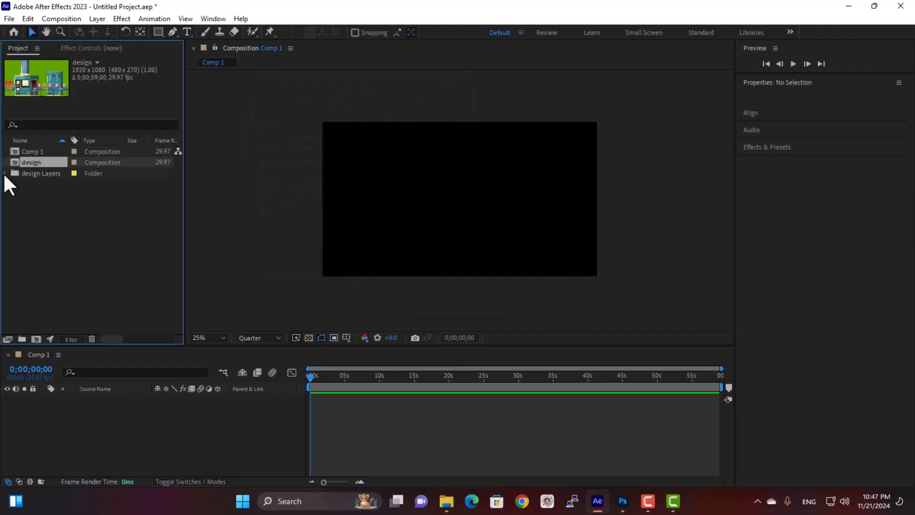
# Step: Expand the design Layers folder and preview the 1 copy 4 footage and the Group 2 composition
pyautogui.click(4, 173)
pyautogui.scroll(-1, 50, 196)
pyautogui.scroll(1, 56, 200)
pyautogui.click(55, 215)
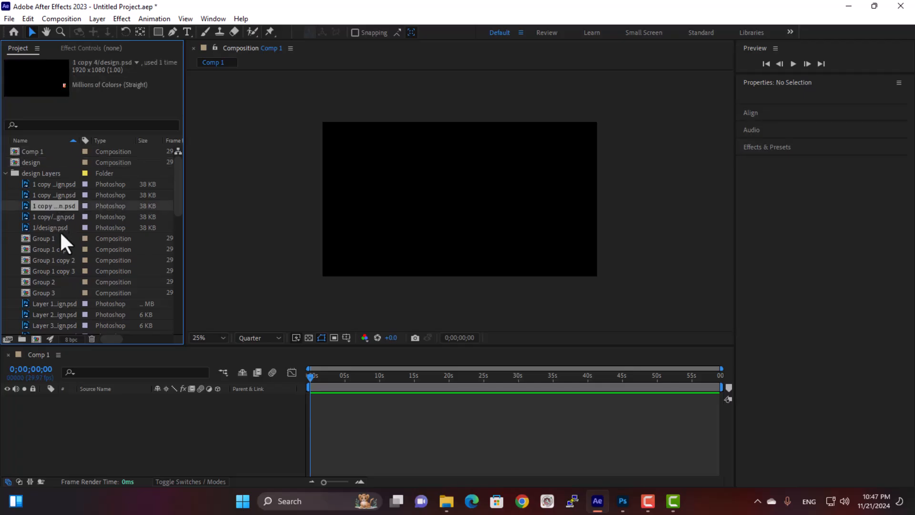
pyautogui.click(66, 285)
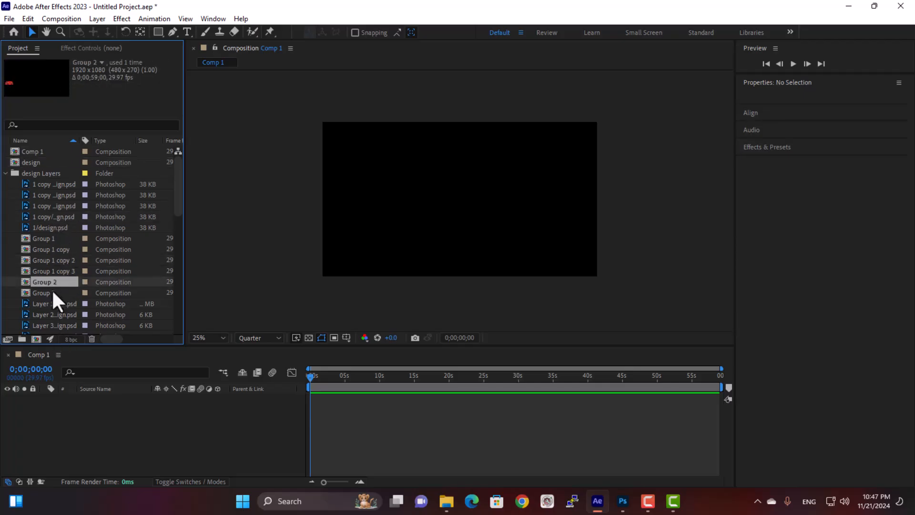
# Step: Add the Layer 2/design.psd footage to Comp 1 to check its frame size, and remove it again
pyautogui.click(50, 314)
pyautogui.moveTo(51, 316); pyautogui.dragTo(102, 413)
pyautogui.moveTo(145, 443); pyautogui.dragTo(79, 402)
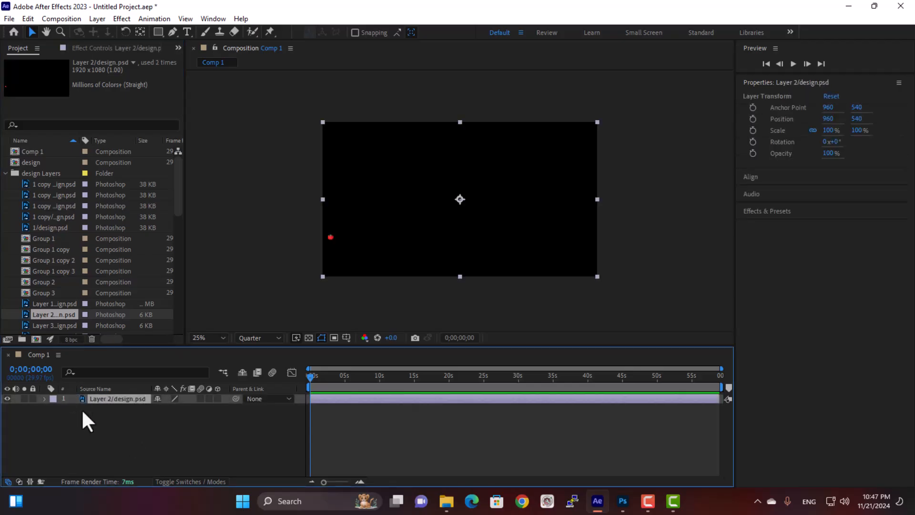
pyautogui.press('Delete')
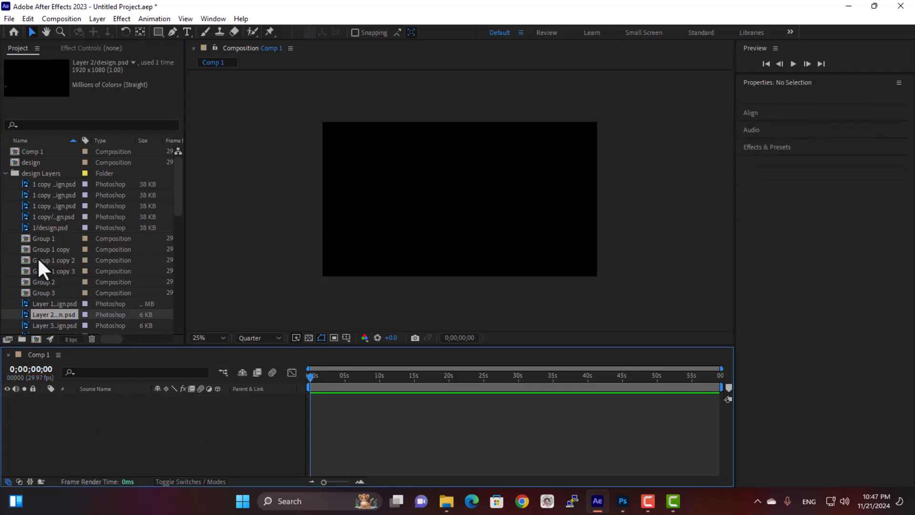
pyautogui.click(5, 173)
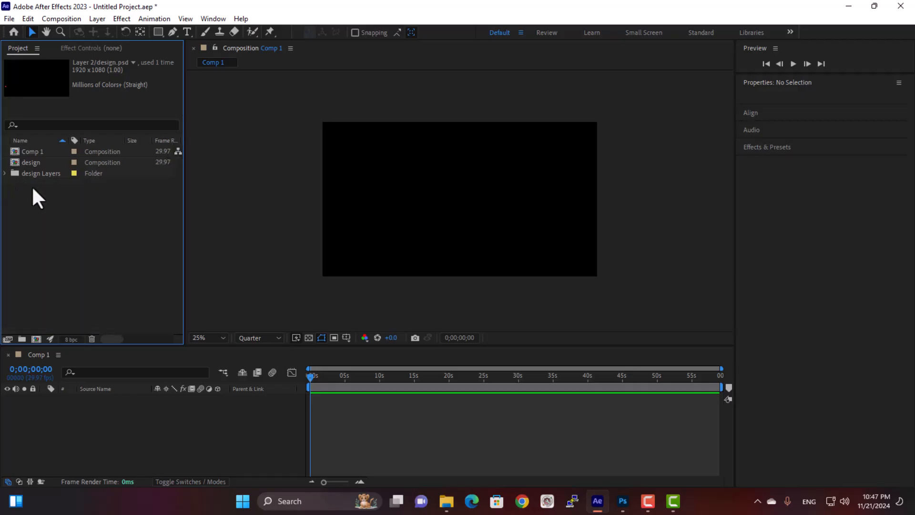
# Step: Open the design composition and inspect its individual can layers, including 1 copy 2
pyautogui.click(30, 163)
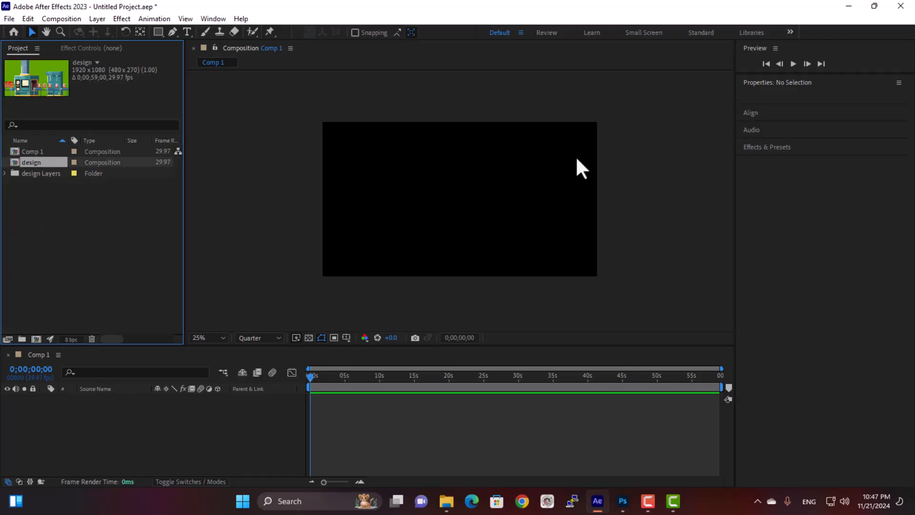
pyautogui.doubleClick(41, 162)
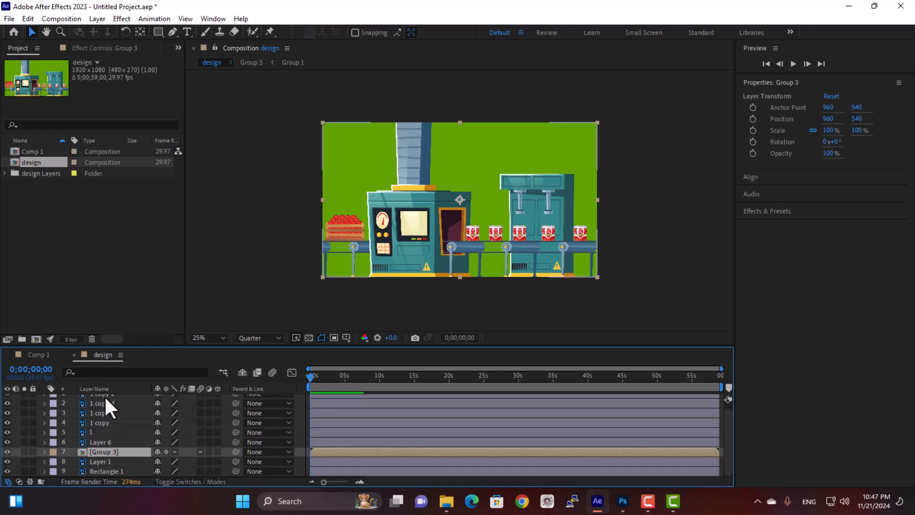
pyautogui.click(93, 436)
pyautogui.click(97, 406)
pyautogui.click(96, 398)
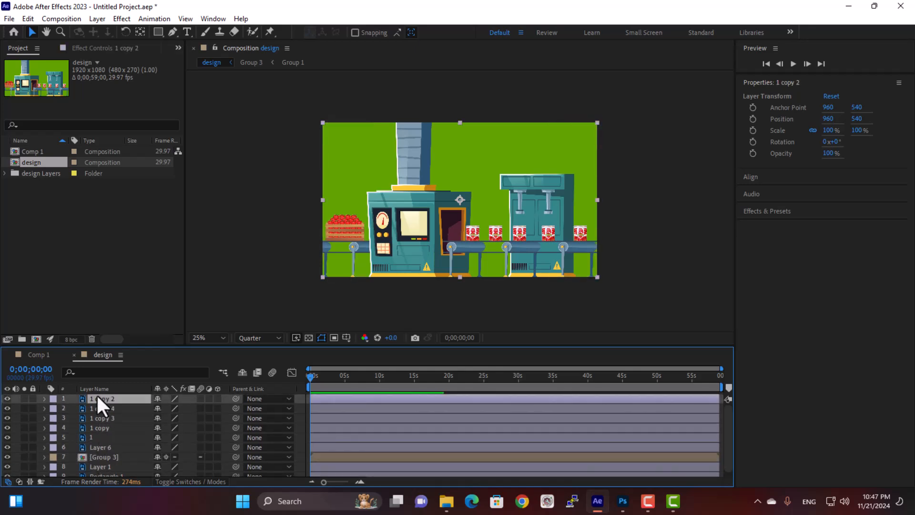
# Step: Open the nested compositions Group 3, Group 2 and Group 1 copy 3 to examine how the Photoshop groups are structured
pyautogui.click(101, 457)
pyautogui.doubleClick(101, 457)
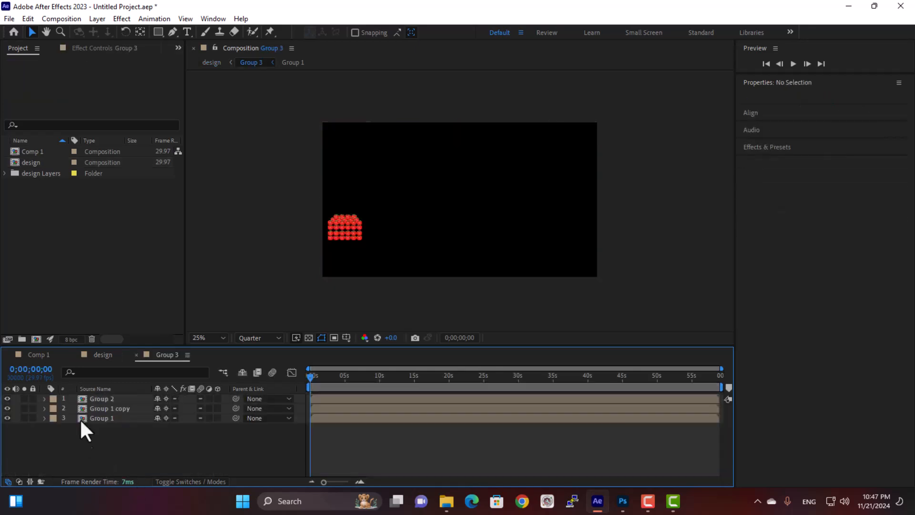
pyautogui.doubleClick(117, 398)
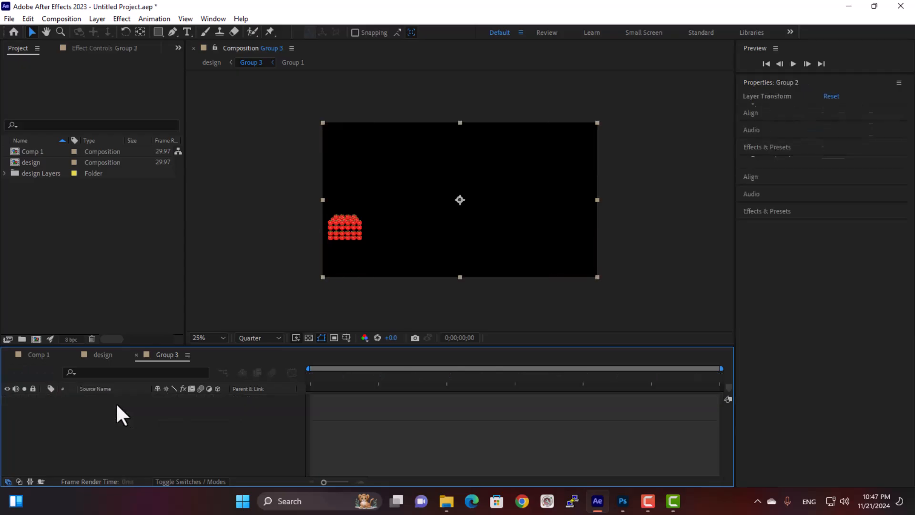
pyautogui.doubleClick(130, 403)
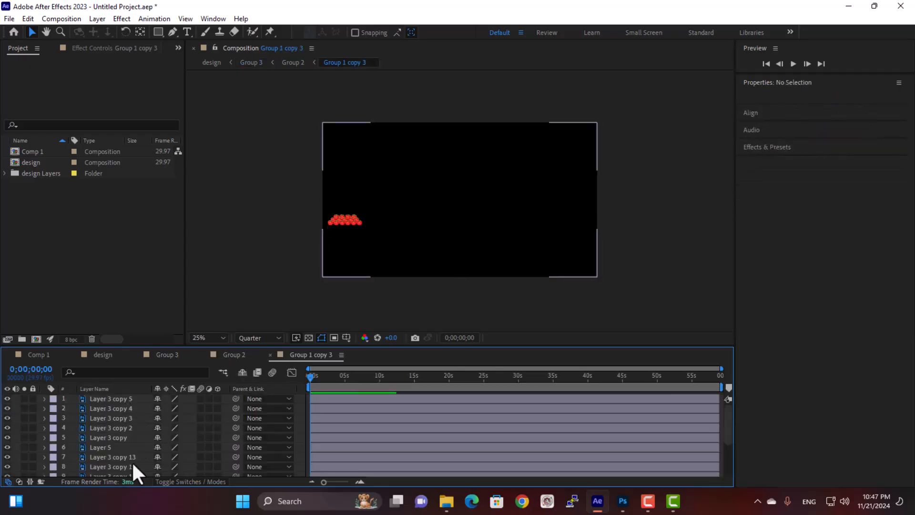
# Step: Close Group 1 copy 3, Group 2, Group 3 and the design composition, returning to Comp 1
pyautogui.click(270, 354)
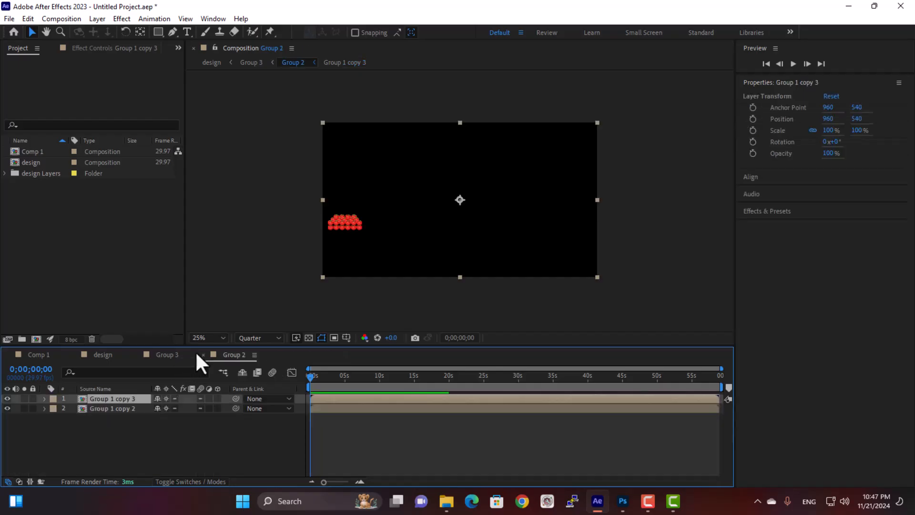
pyautogui.click(203, 355)
pyautogui.click(138, 354)
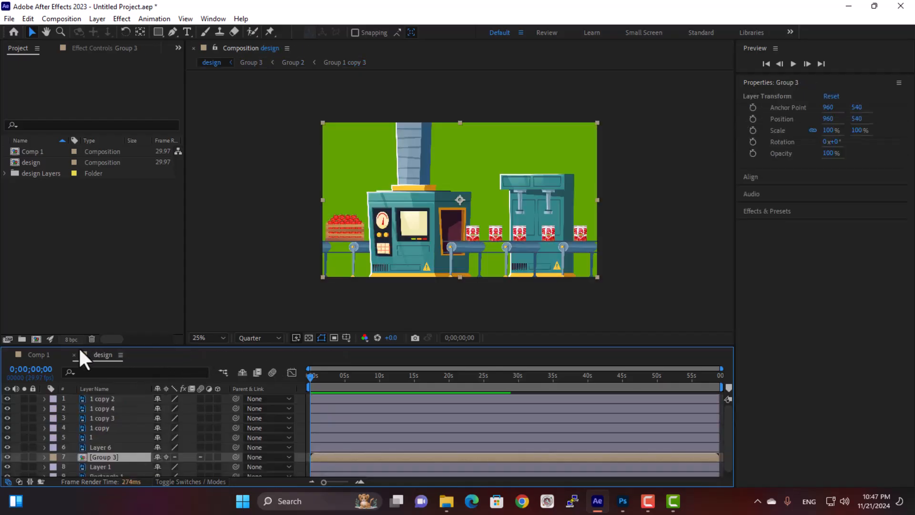
pyautogui.click(76, 354)
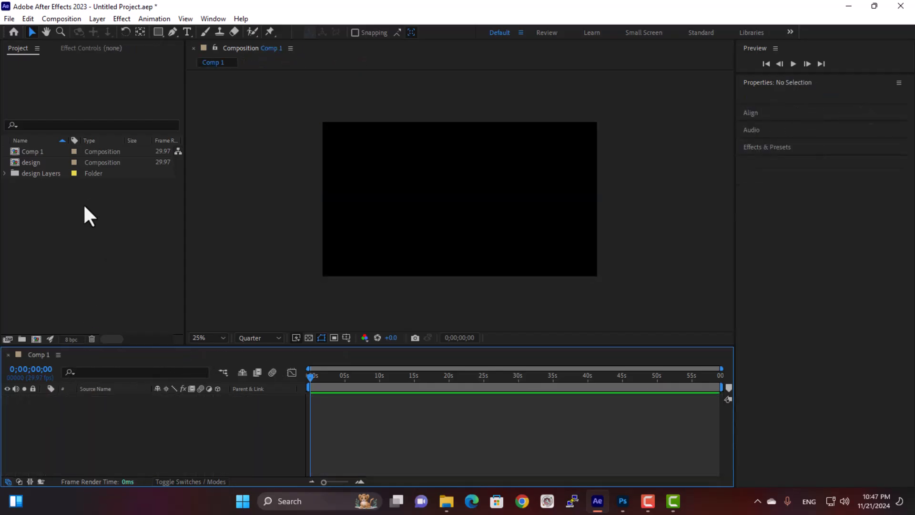
# Step: Reopen the design composition to review its layer stack, and close it again
pyautogui.click(56, 151)
pyautogui.click(56, 161)
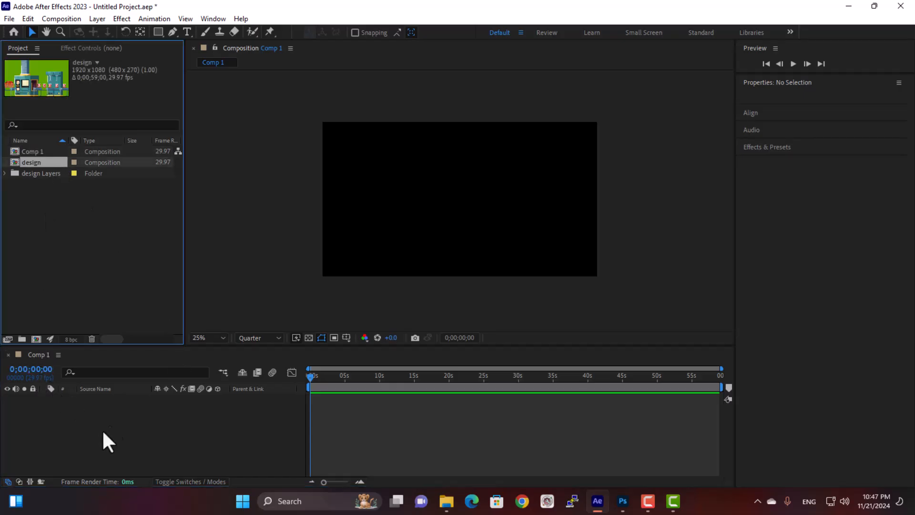
pyautogui.doubleClick(34, 162)
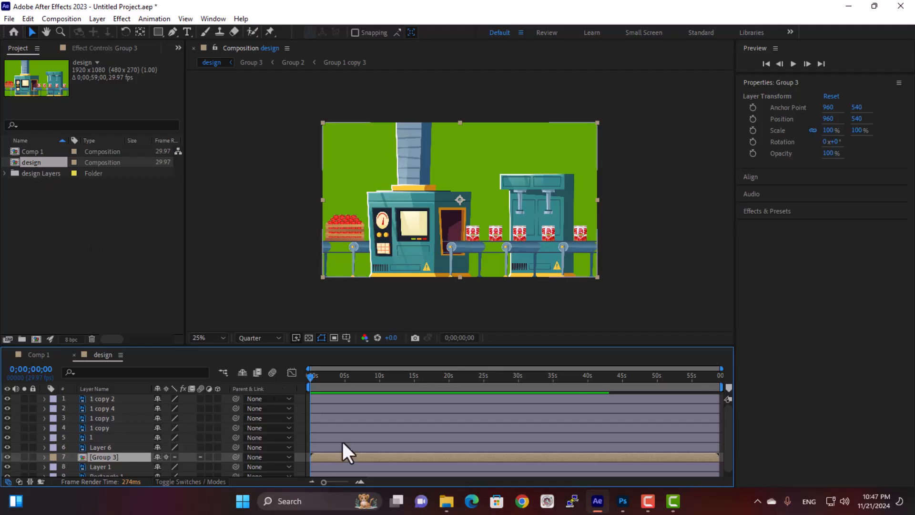
pyautogui.click(74, 355)
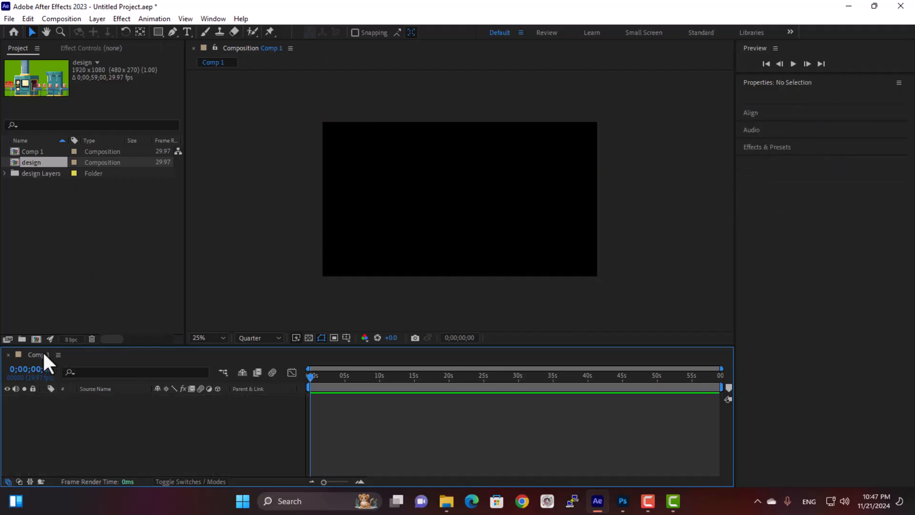
pyautogui.doubleClick(55, 203)
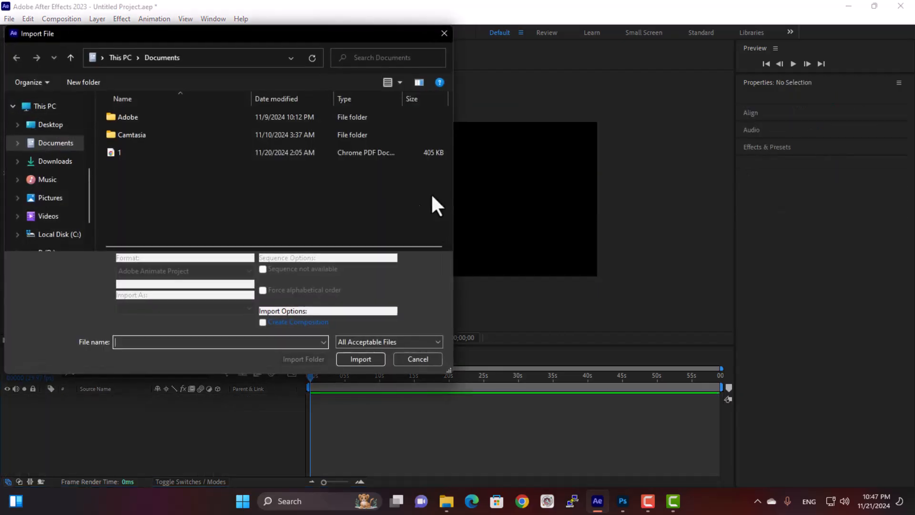
pyautogui.click(426, 358)
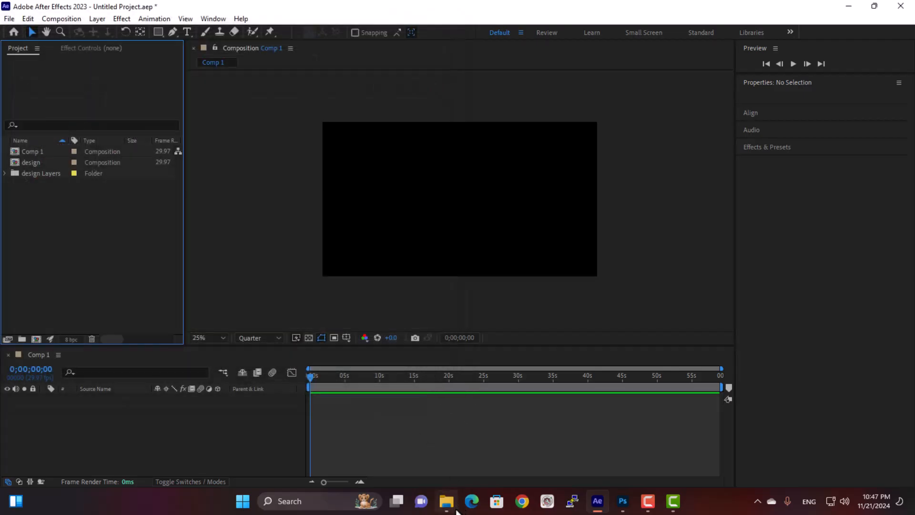
pyautogui.click(449, 505)
pyautogui.moveTo(477, 298); pyautogui.dragTo(84, 222)
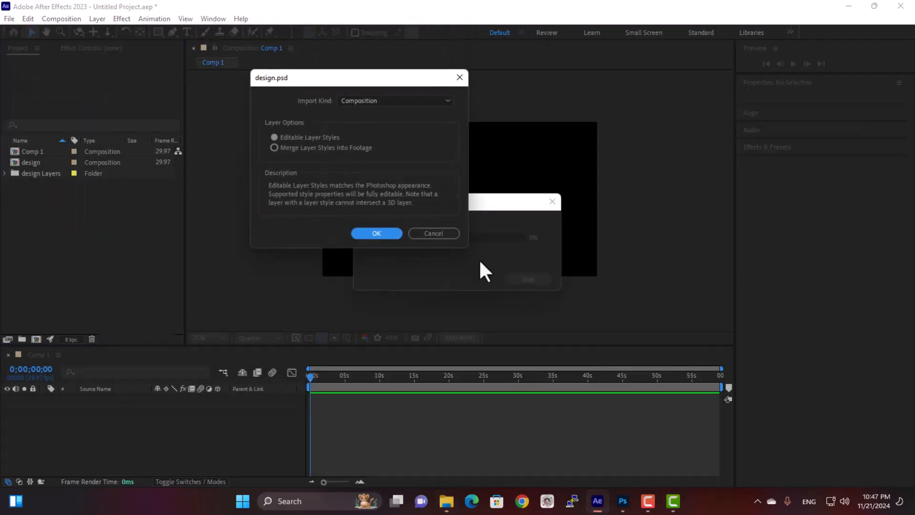
pyautogui.click(368, 102)
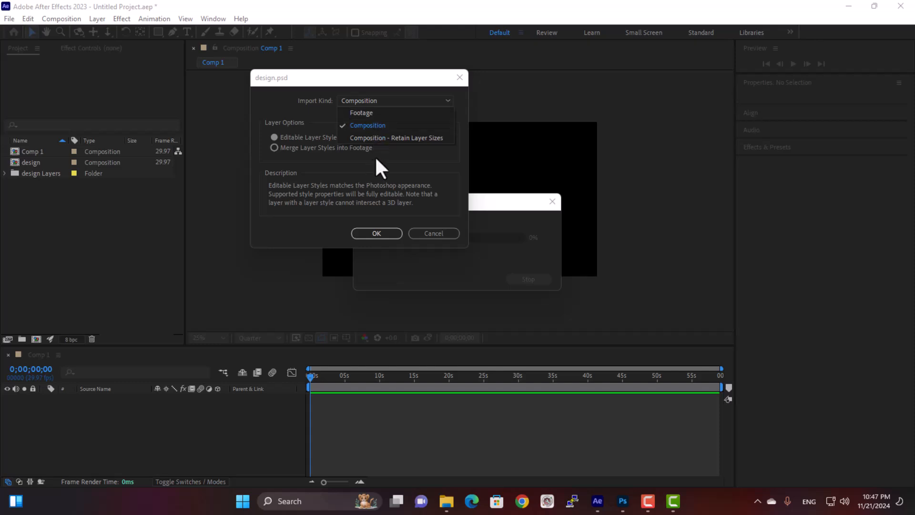
pyautogui.click(392, 139)
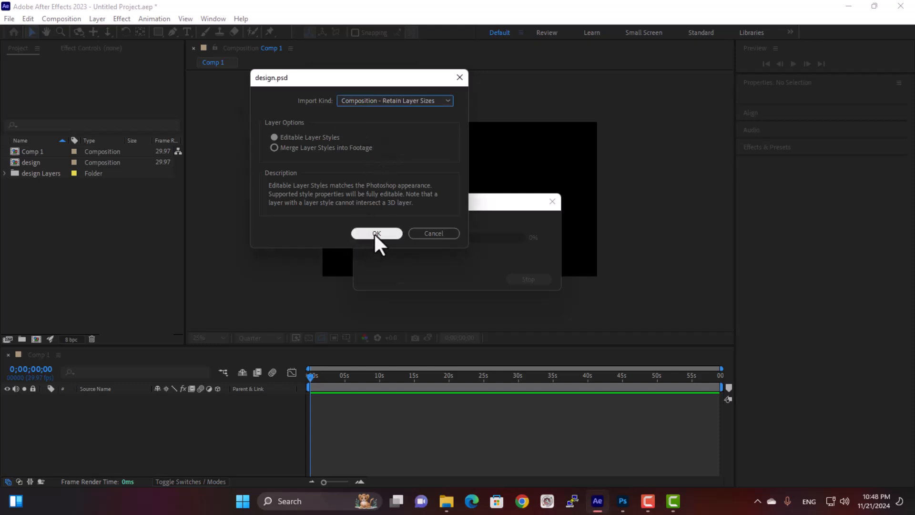
pyautogui.click(443, 234)
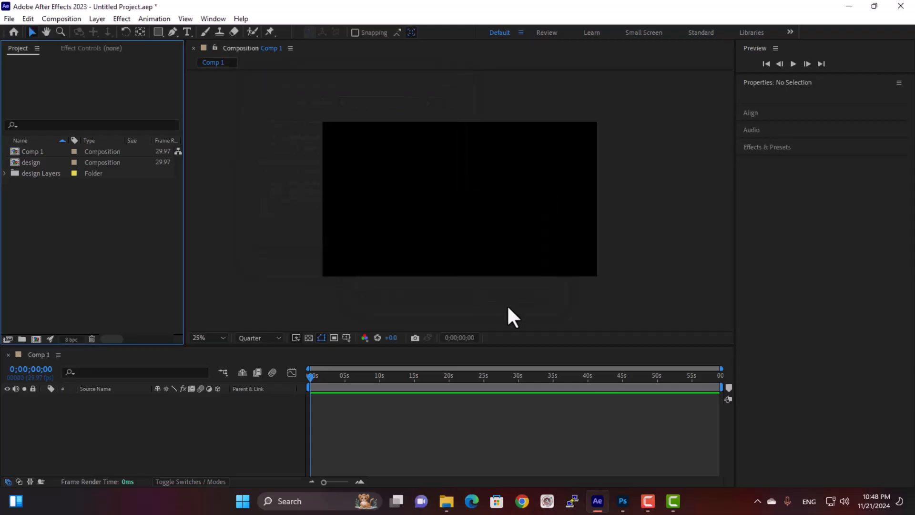
# Step: Open the design composition and hide every layer except 1 copy to inspect that can layer's bounds
pyautogui.doubleClick(50, 163)
pyautogui.click(99, 407)
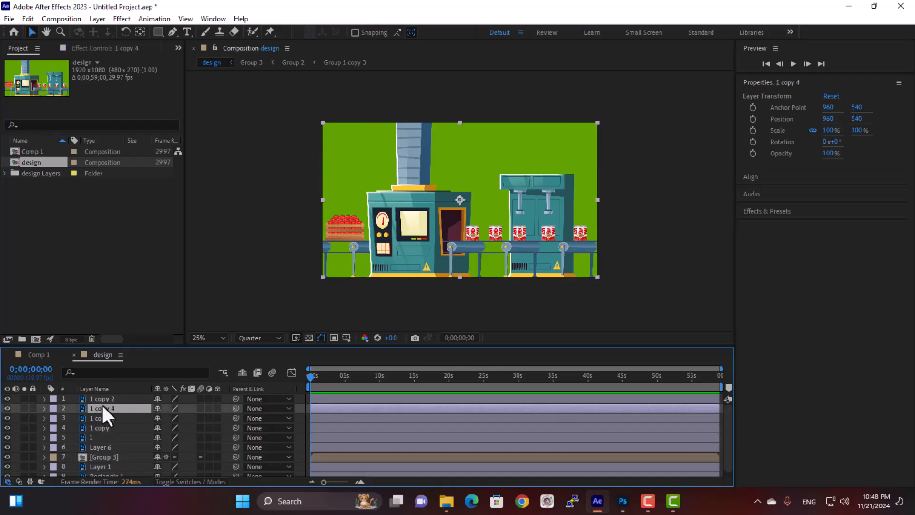
pyautogui.click(120, 427)
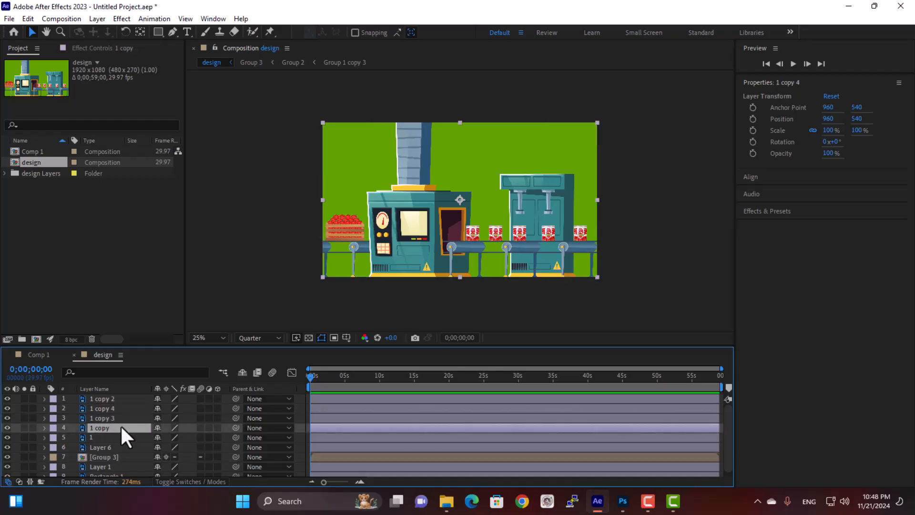
pyautogui.click(7, 398)
pyautogui.moveTo(6, 409); pyautogui.dragTo(13, 441)
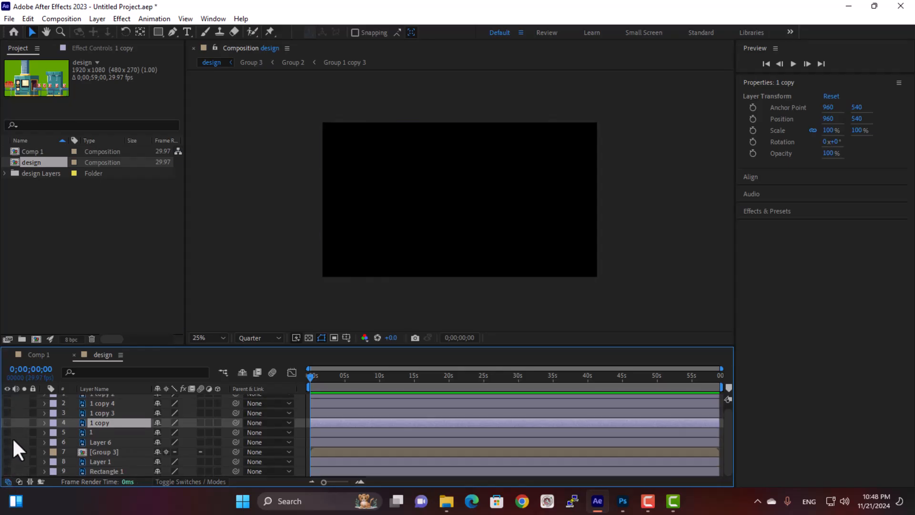
pyautogui.click(8, 425)
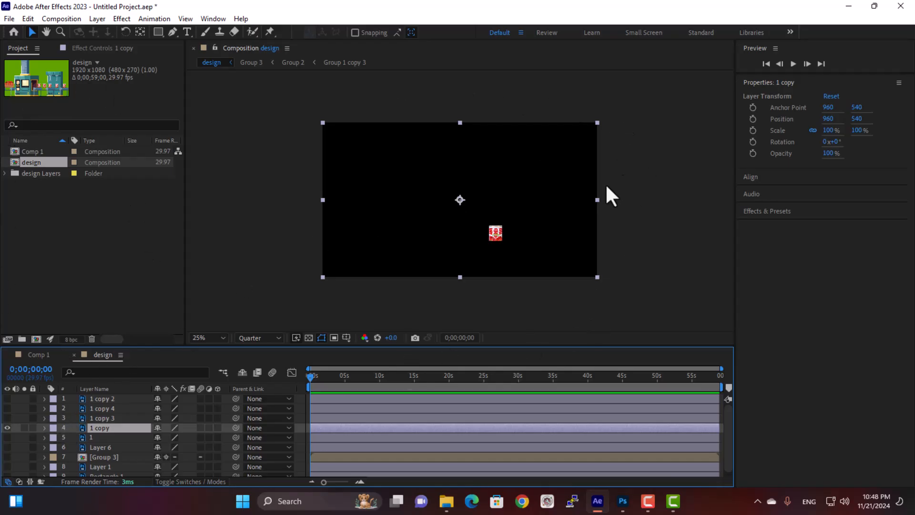
# Step: Close the design composition and delete it from the project together with the design Layers folder
pyautogui.click(73, 355)
pyautogui.keyDown('ctrl'); pyautogui.click(42, 173); pyautogui.keyUp('ctrl')
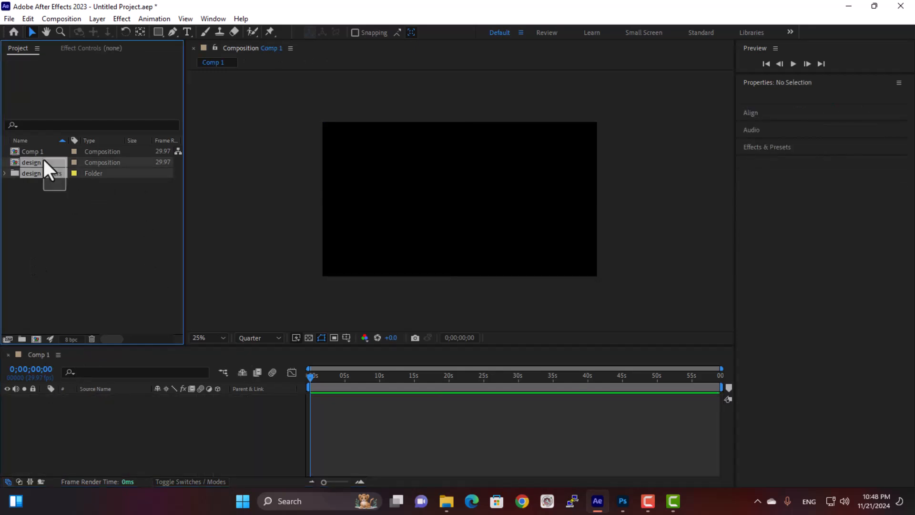
pyautogui.press('Delete')
pyautogui.press('Return')
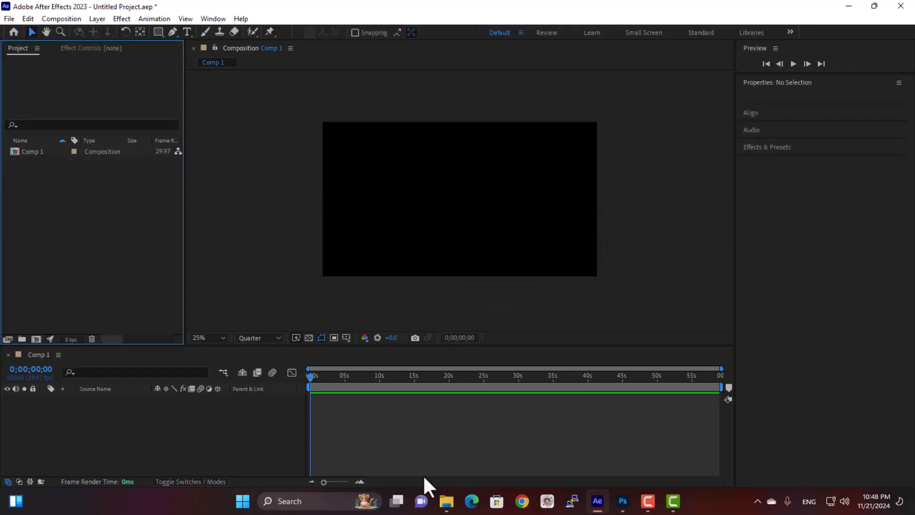
# Step: Import design.psd from File Explorer as Composition - Retain Layer Sizes with Editable Layer Styles
pyautogui.click(448, 501)
pyautogui.moveTo(459, 296); pyautogui.dragTo(99, 248)
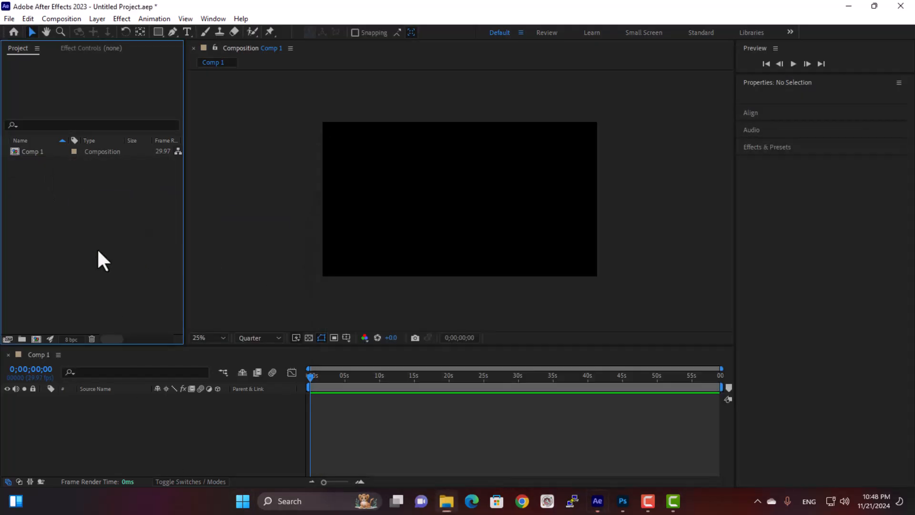
pyautogui.click(393, 101)
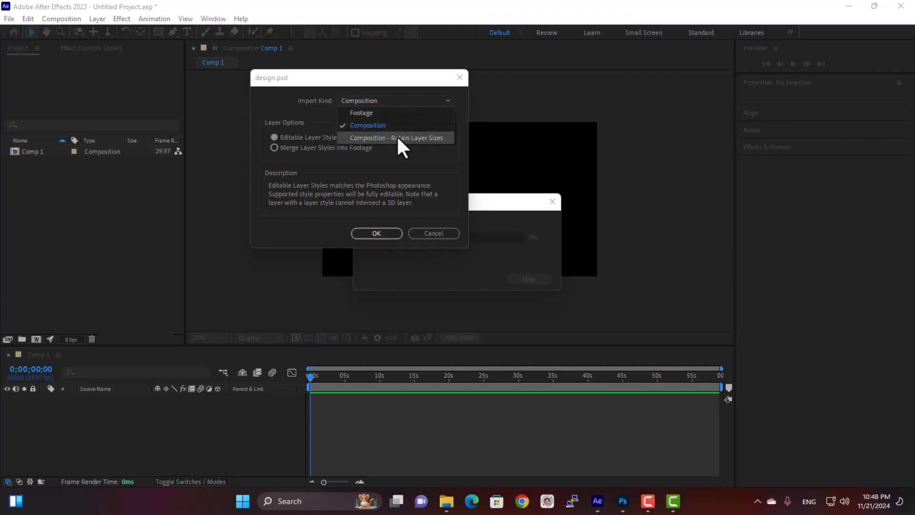
pyautogui.click(398, 138)
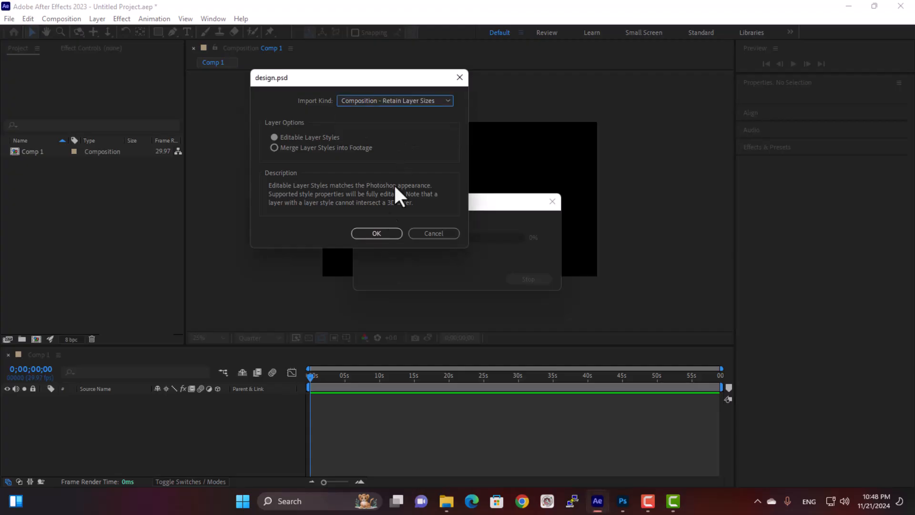
pyautogui.moveTo(348, 82); pyautogui.dragTo(285, 89)
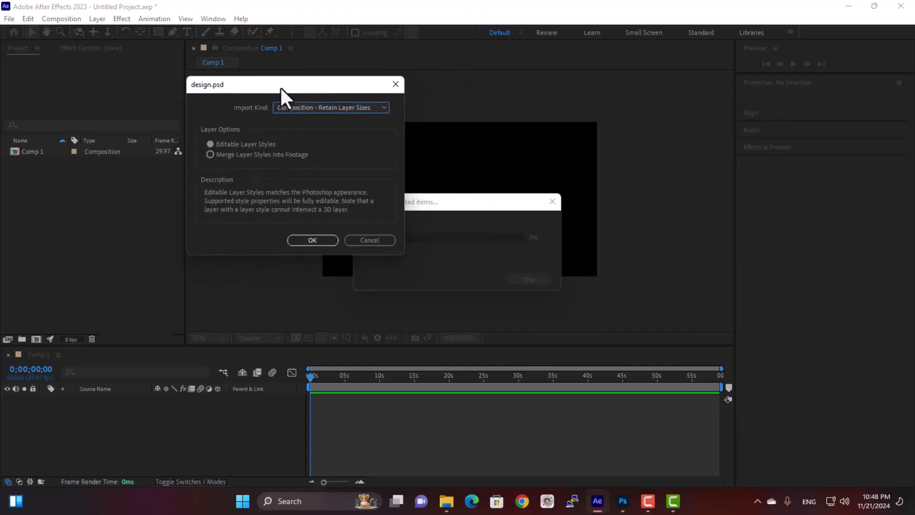
pyautogui.click(330, 241)
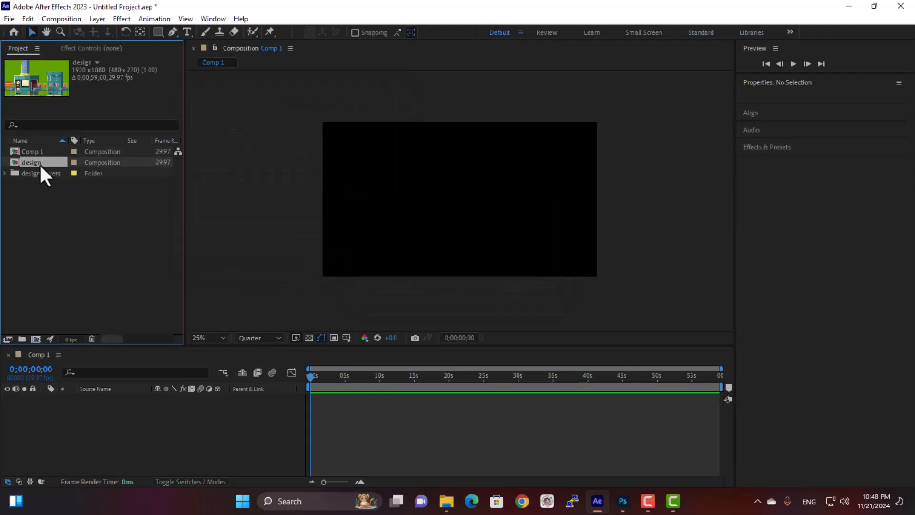
# Step: Open the newly imported design composition and examine the bounds of its can layers and Group 3
pyautogui.doubleClick(39, 163)
pyautogui.click(103, 409)
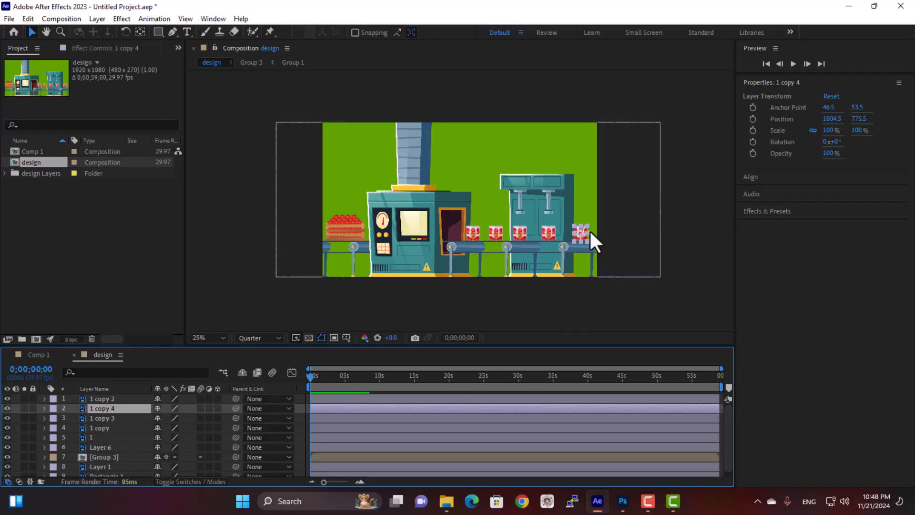
pyautogui.click(90, 419)
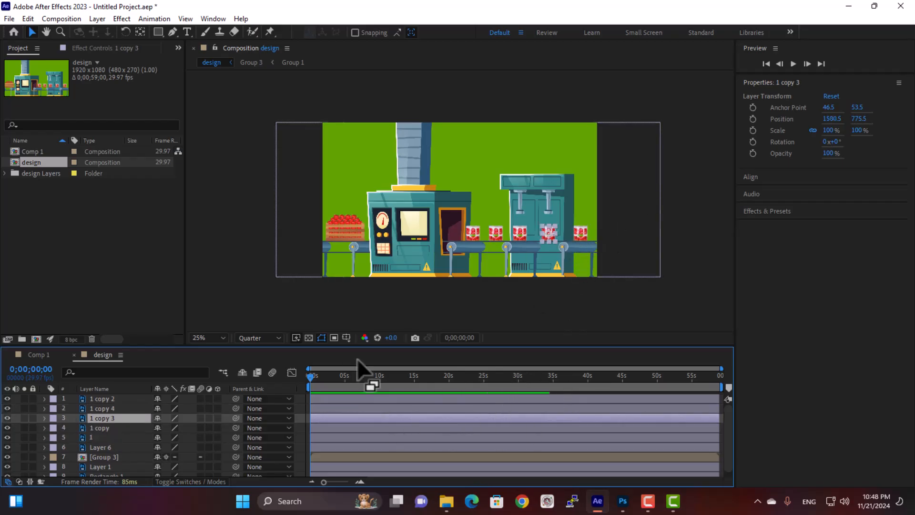
pyautogui.click(106, 399)
pyautogui.click(104, 429)
pyautogui.scroll(-1, 105, 431)
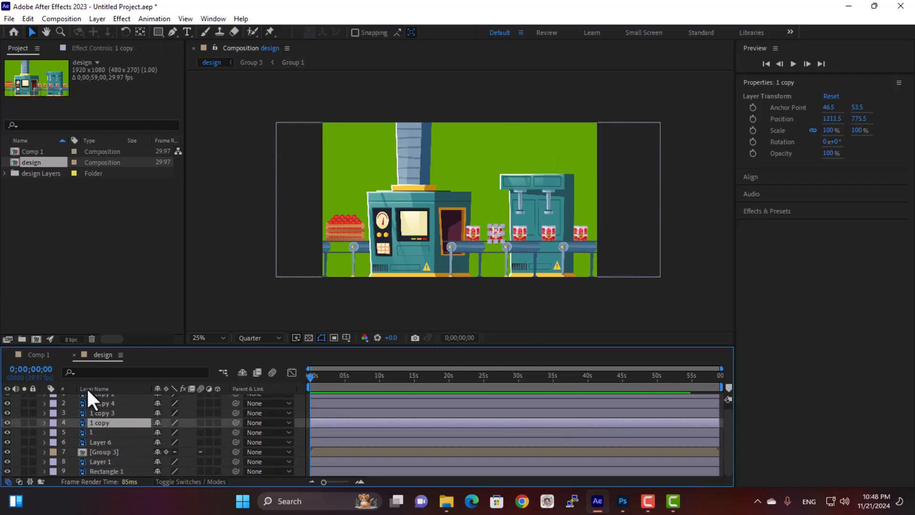
pyautogui.click(122, 452)
pyautogui.click(117, 423)
pyautogui.click(106, 396)
# Step: Select the design composition and the design Layers folder together in the project
pyautogui.moveTo(120, 236); pyautogui.dragTo(12, 167)
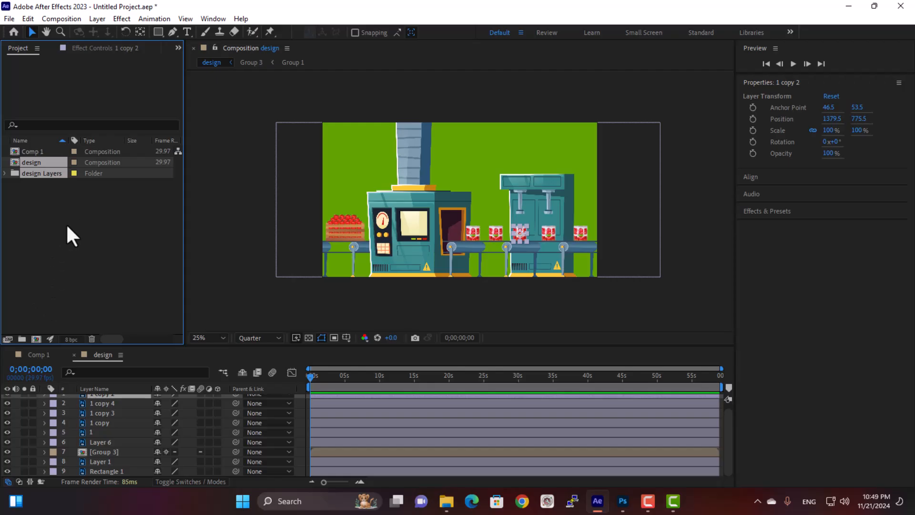
pyautogui.moveTo(62, 216); pyautogui.dragTo(30, 165)
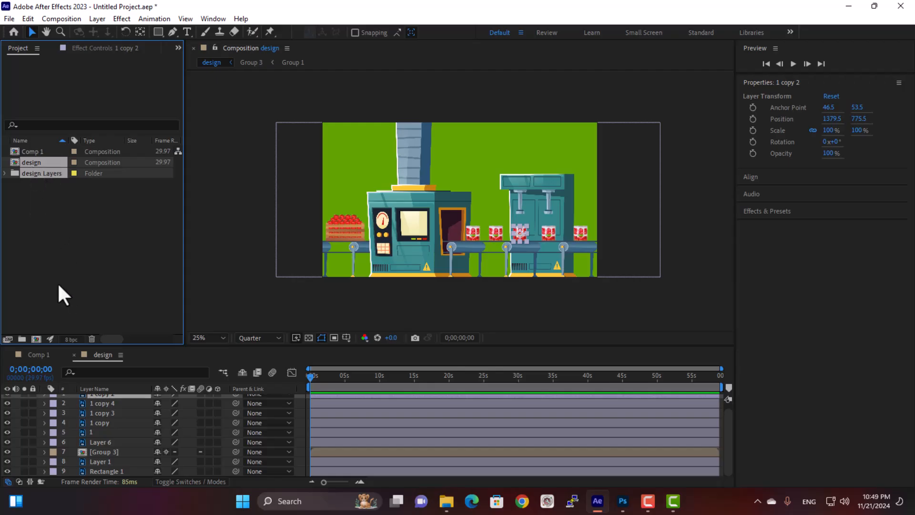